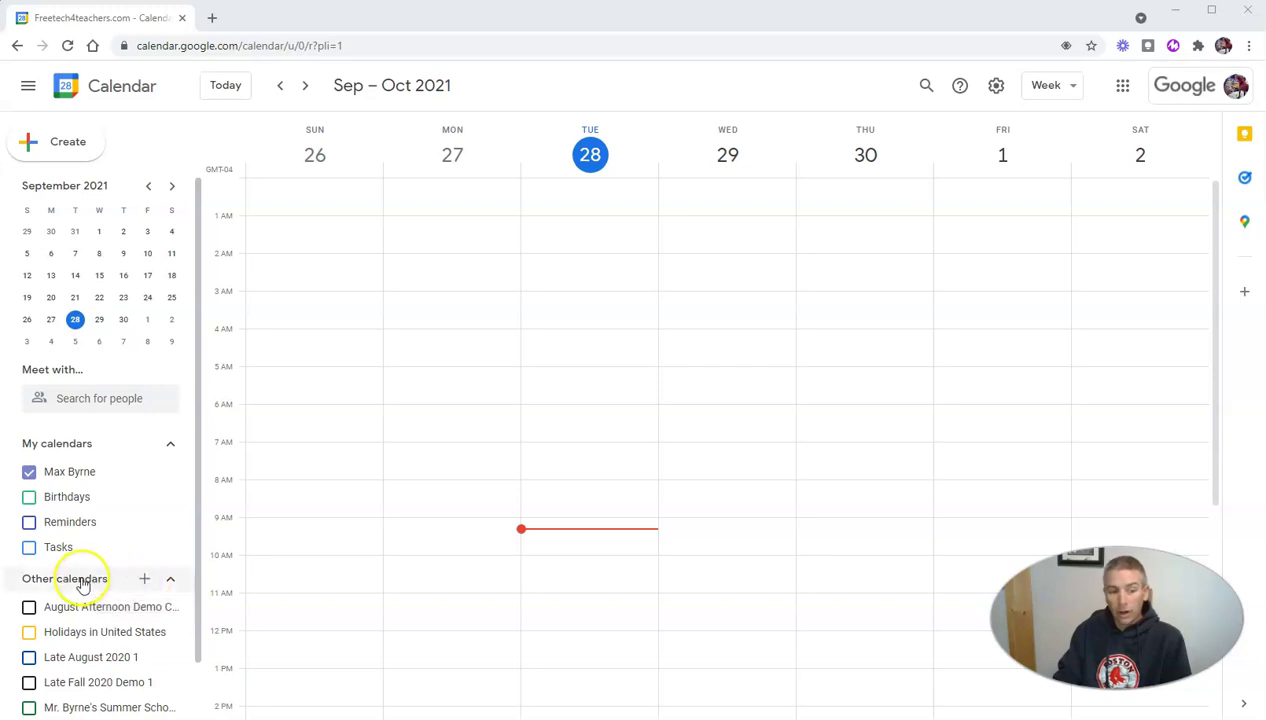
- Start a new calendar under Other calendars and name it "Fall 2021 Calendar for" followed by the teacher's name and "Students"
left_click(170, 581)
left_click(170, 583)
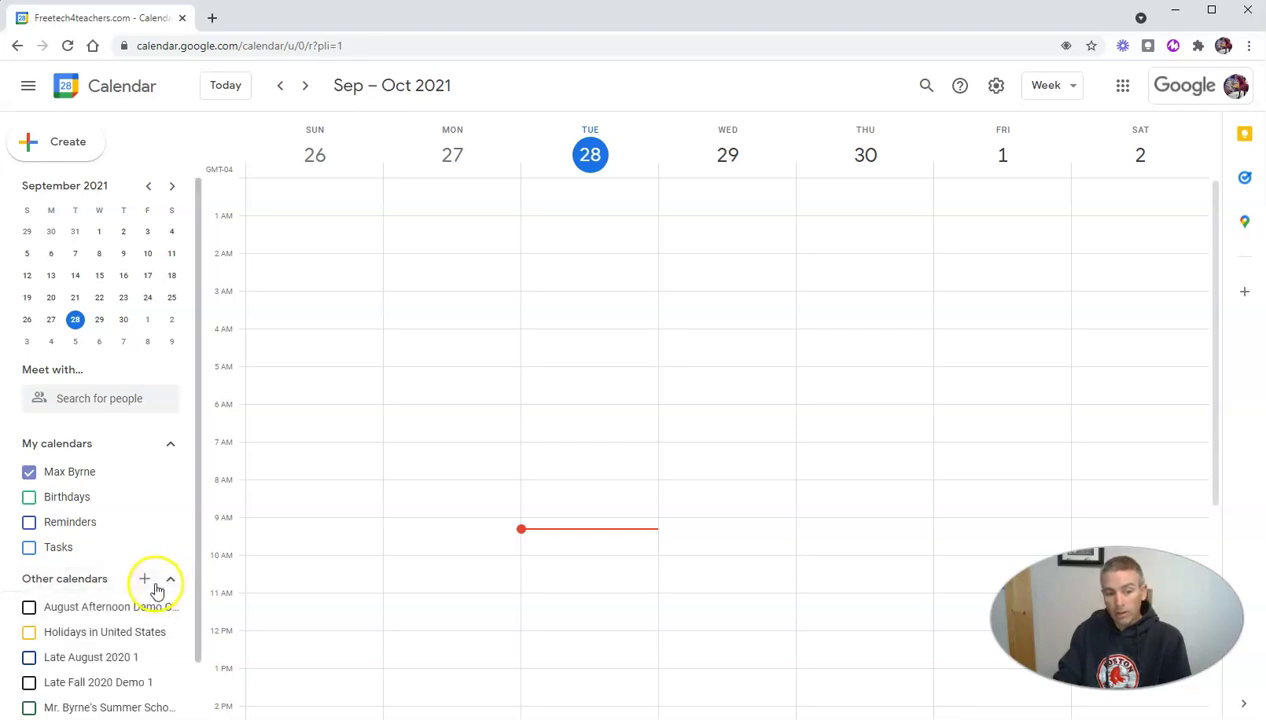
left_click(146, 583)
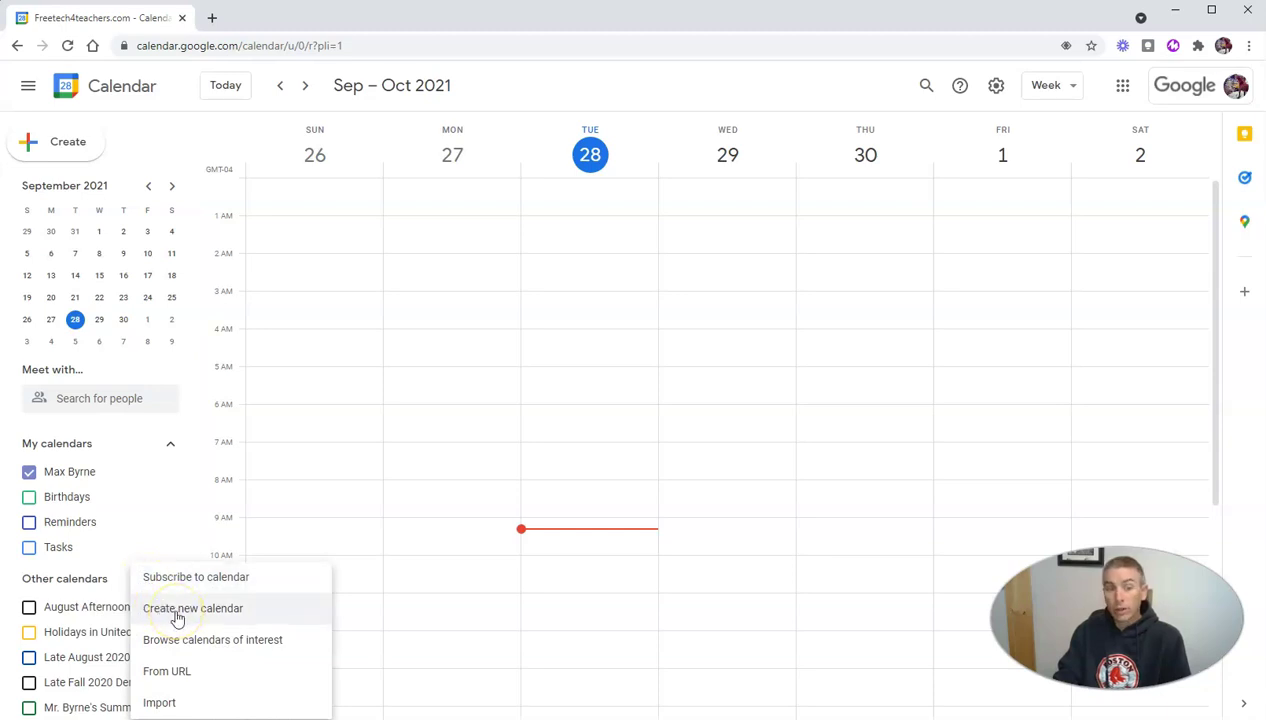
left_click(177, 618)
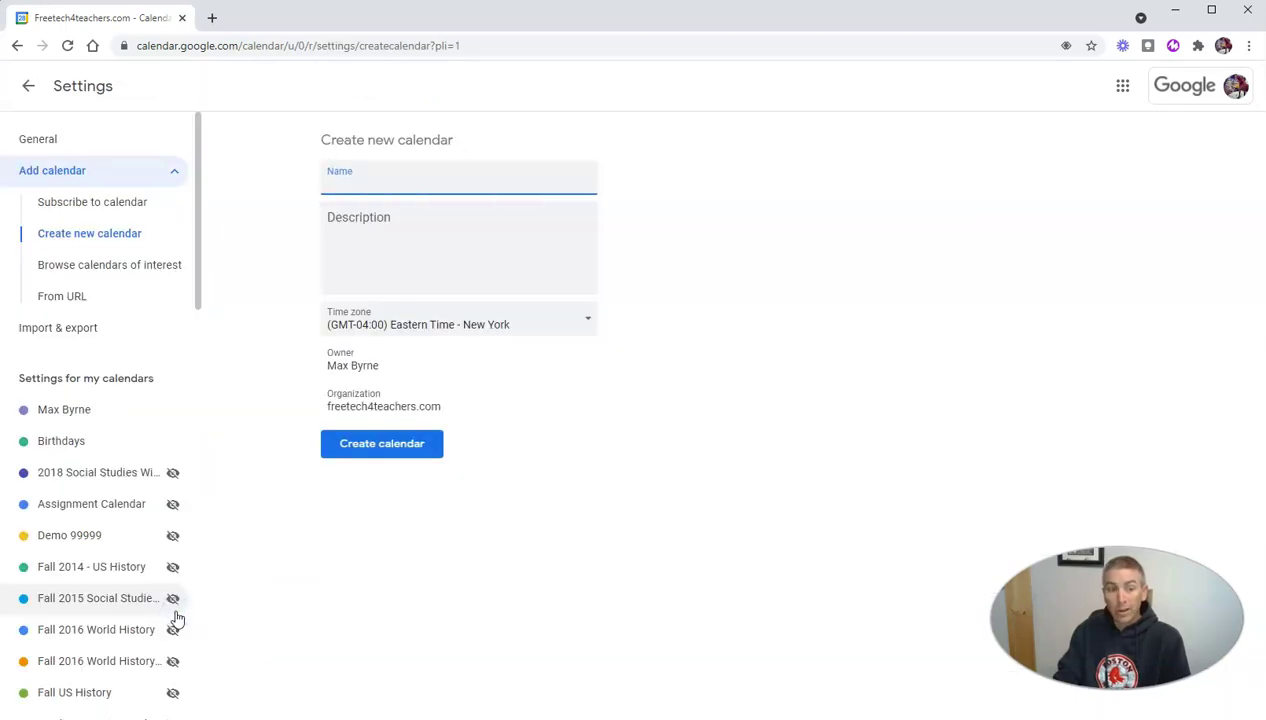
type("Fall ")
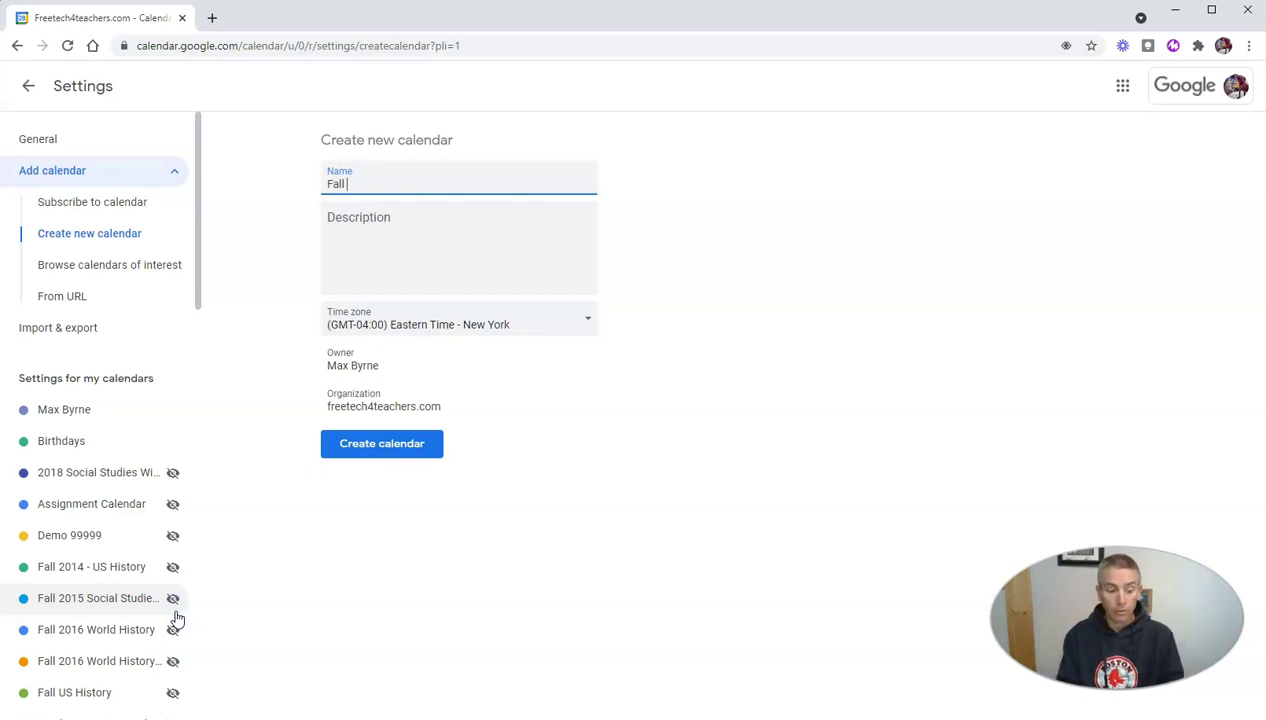
type("2021 Dalen")
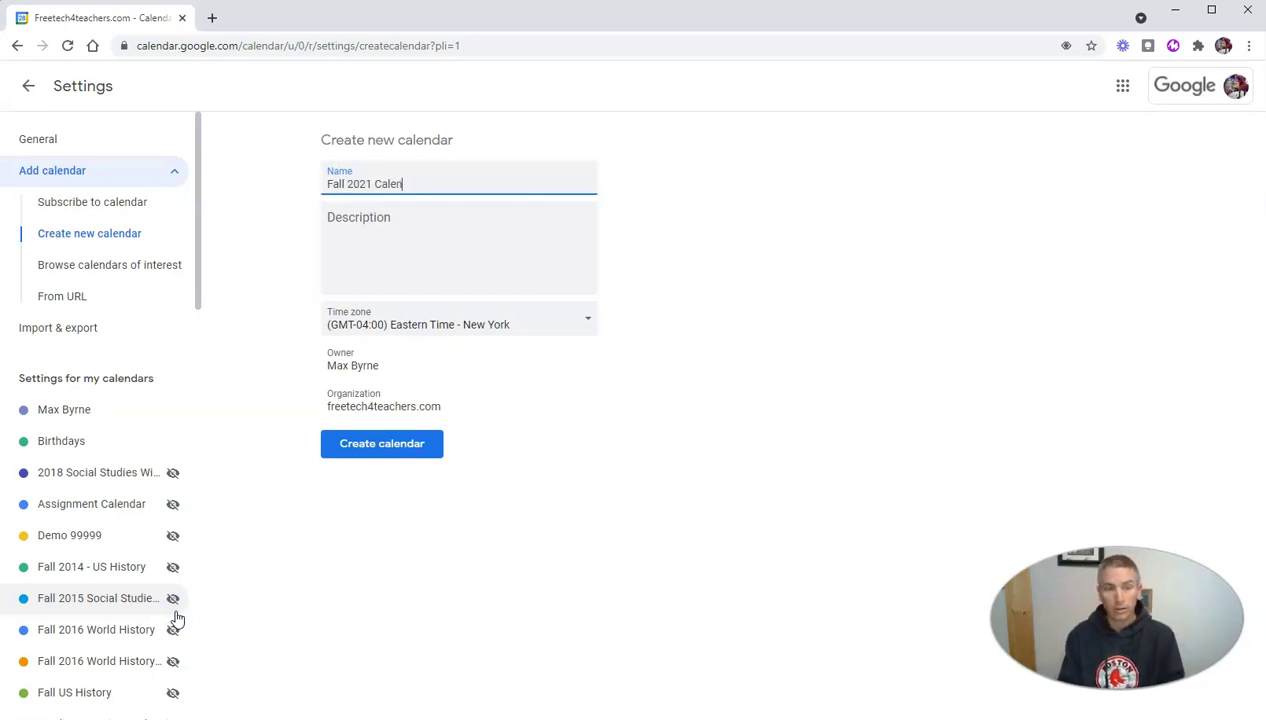
type("dar for Mr. B")
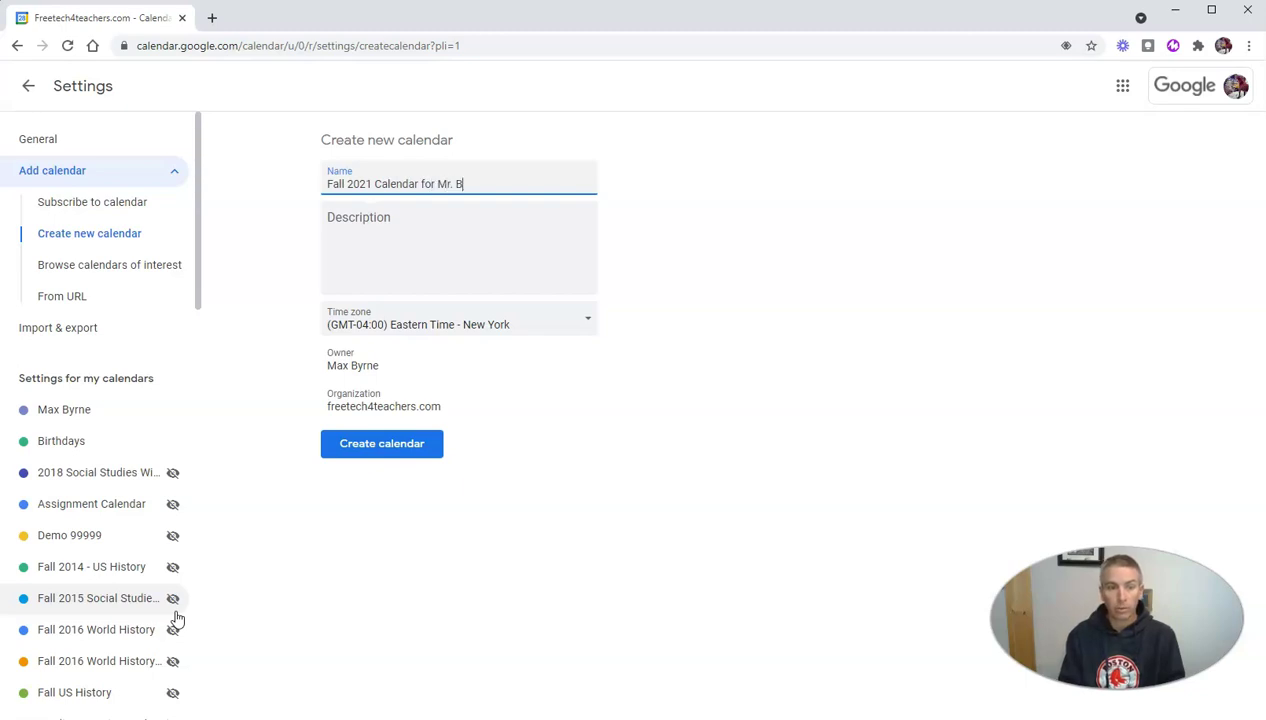
type("yrne's Students")
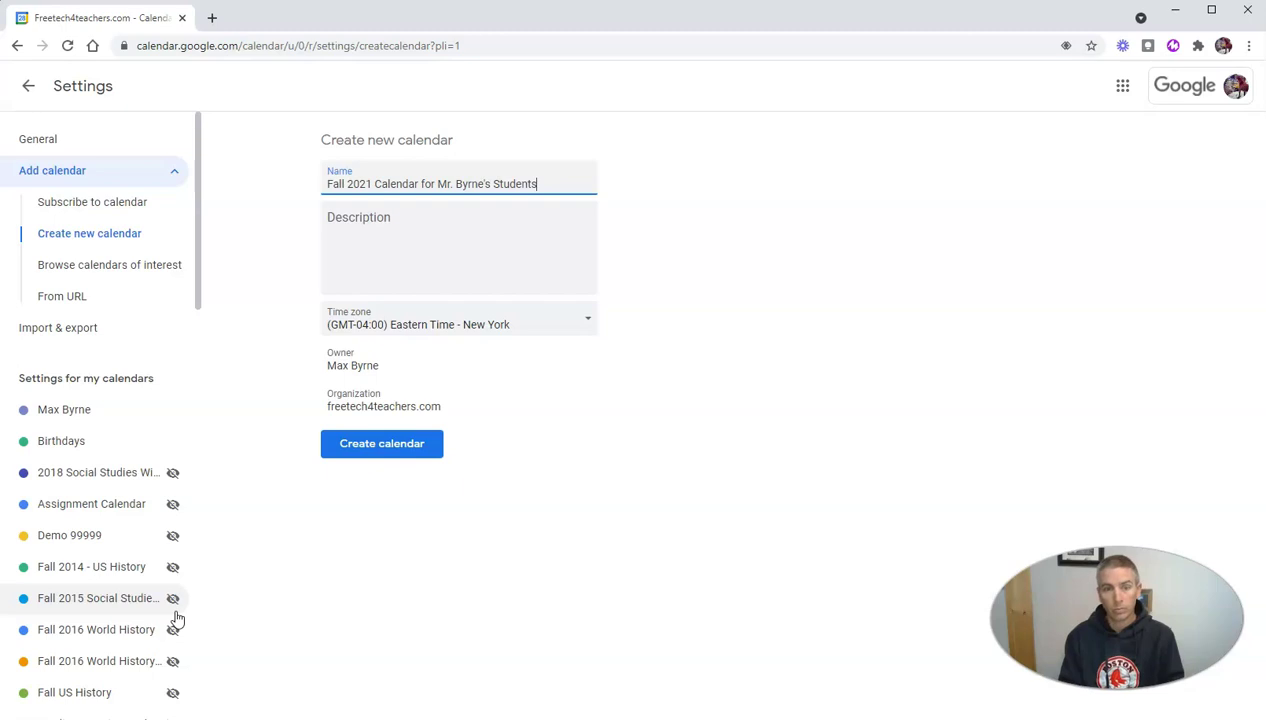
- Enter the description "A calendar of important dates." and create the calendar
left_click(412, 240)
type("A calendar of important dates.")
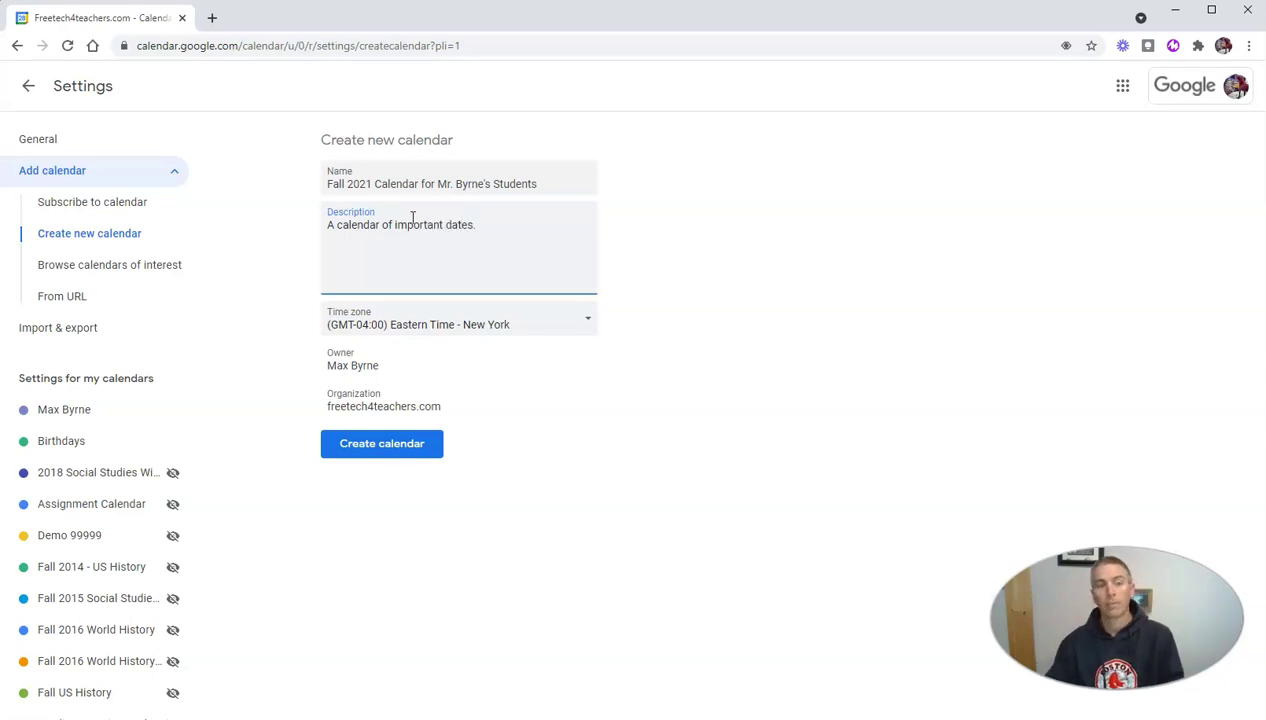
left_click(391, 452)
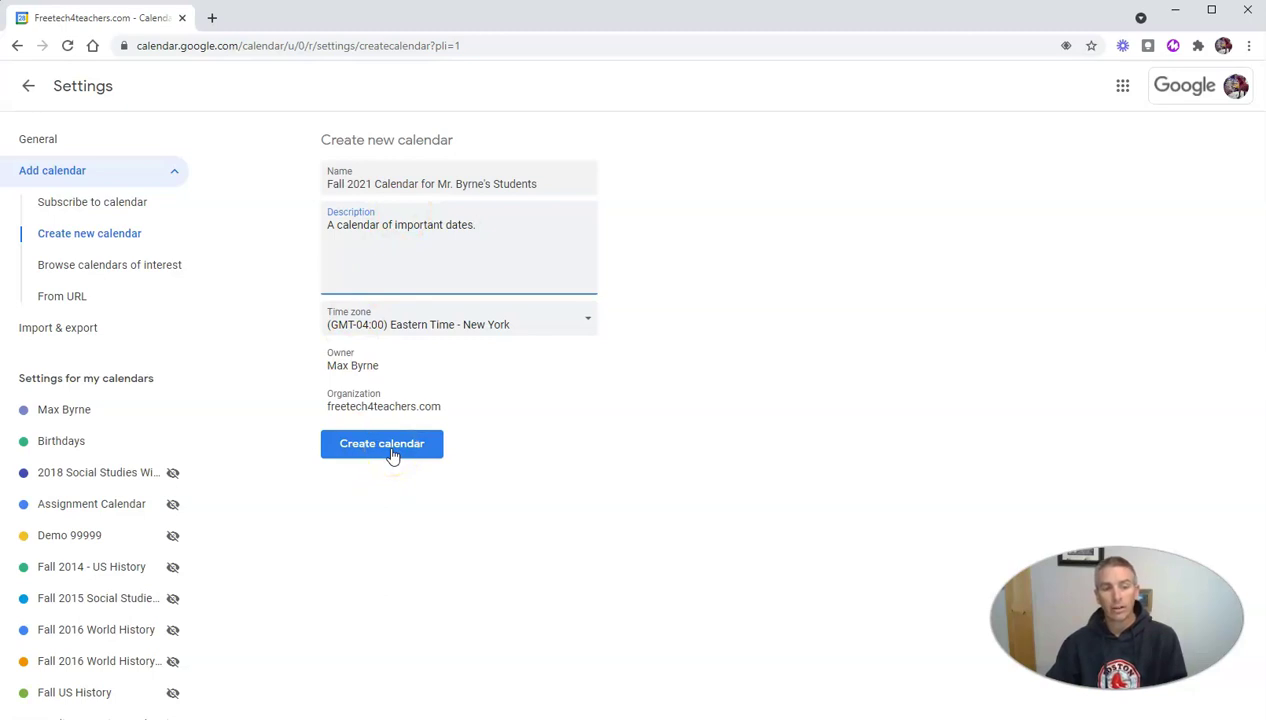
left_click(393, 453)
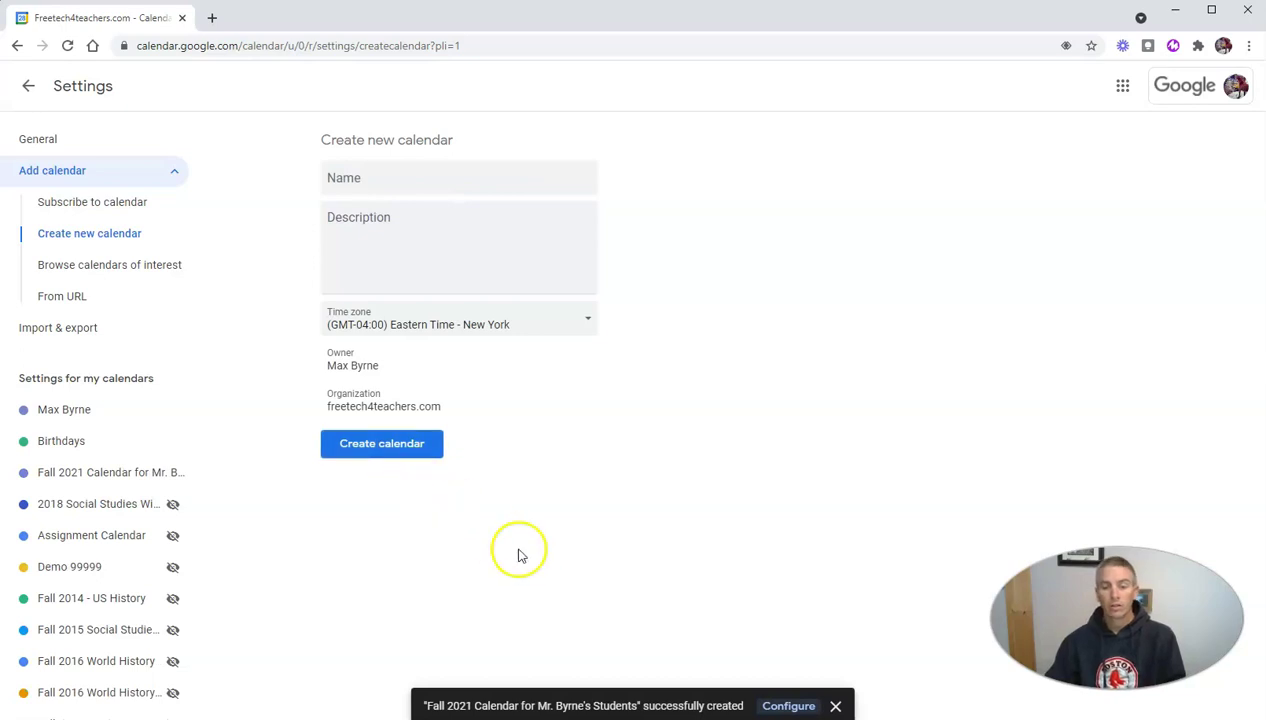
- Open the settings of the newly created calendar at its access permissions for events
left_click(788, 706)
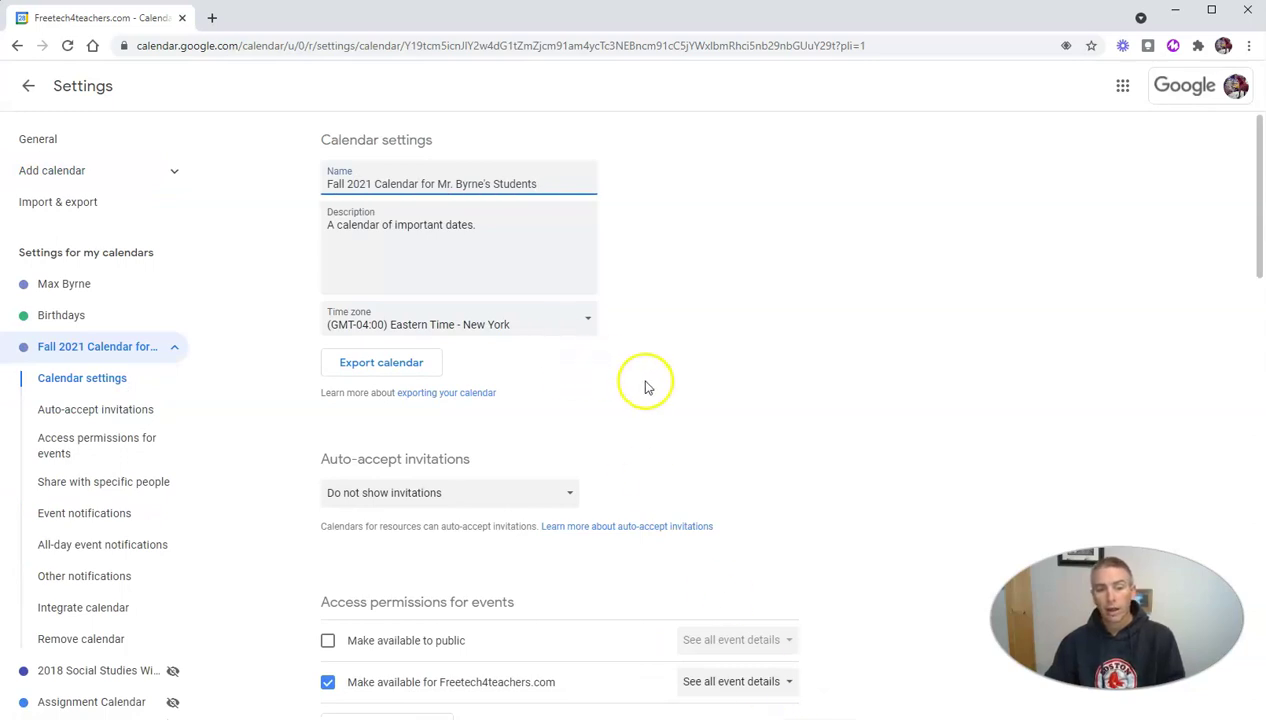
scroll(670, 395, "down", 1)
scroll(716, 402, "down", 1)
scroll(716, 402, "down", 1)
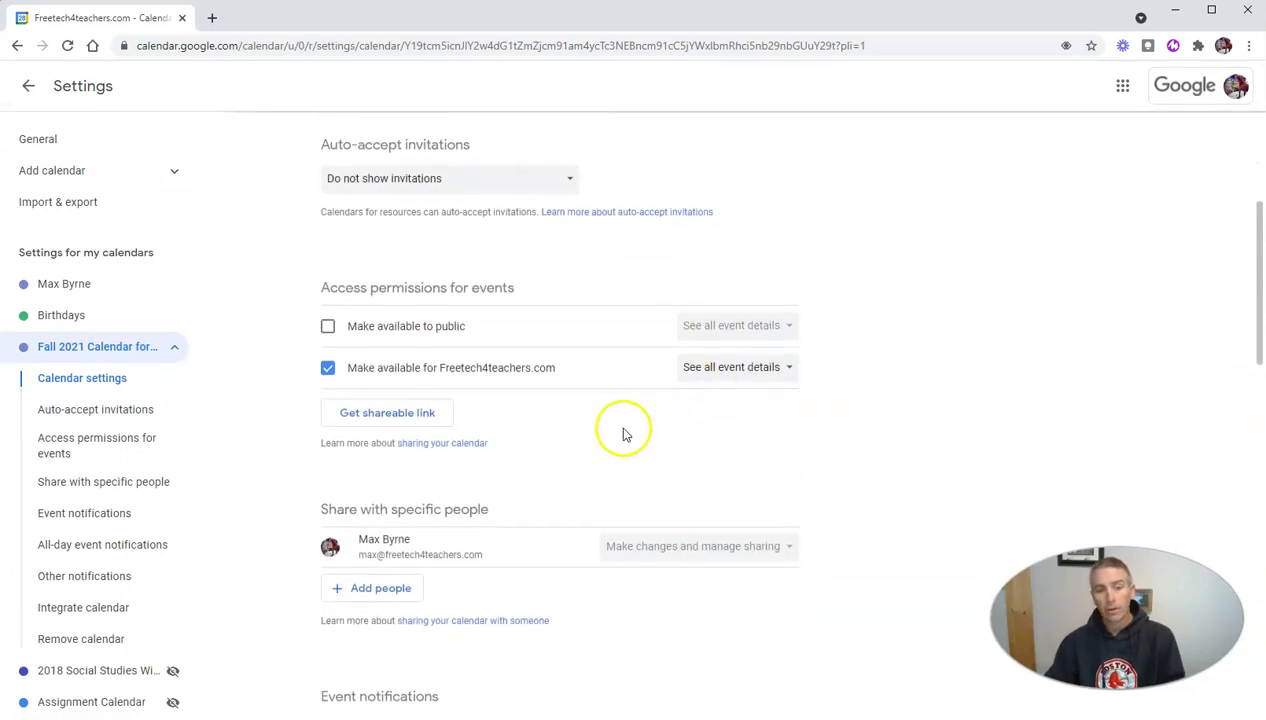
scroll(557, 469, "down", 1)
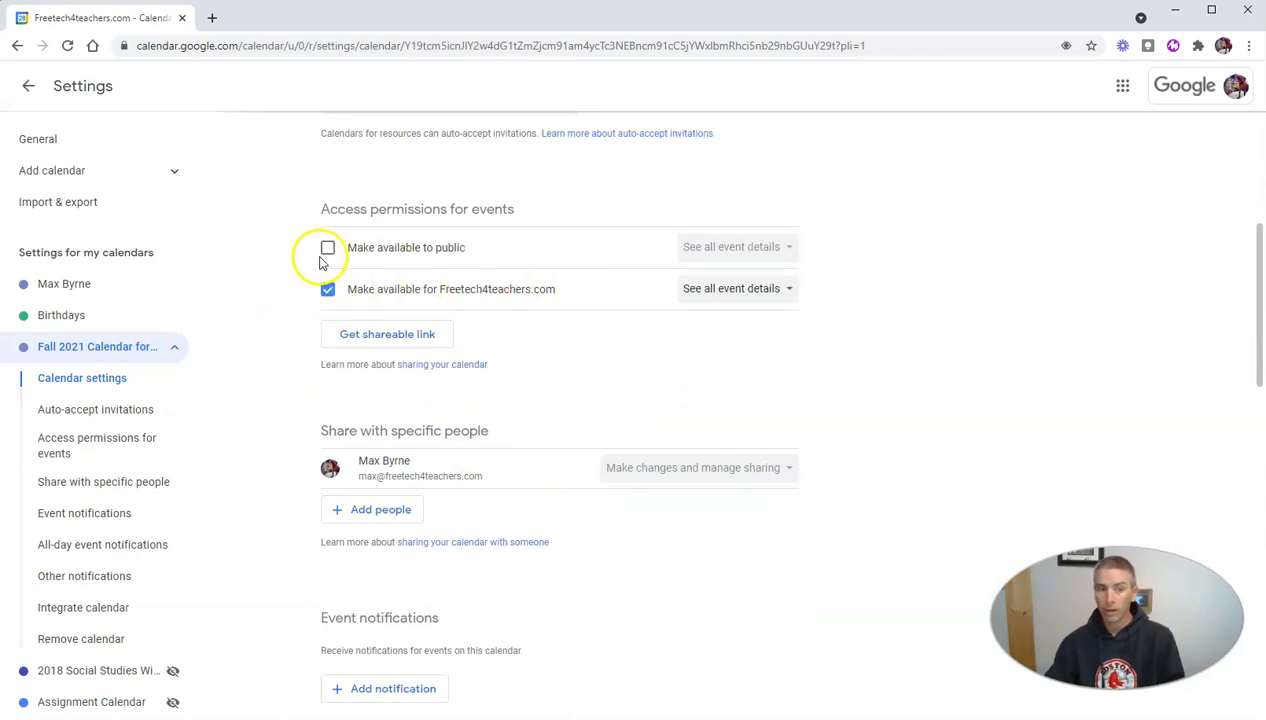
- Make the calendar's events available to the public and accept the warning
left_click(328, 250)
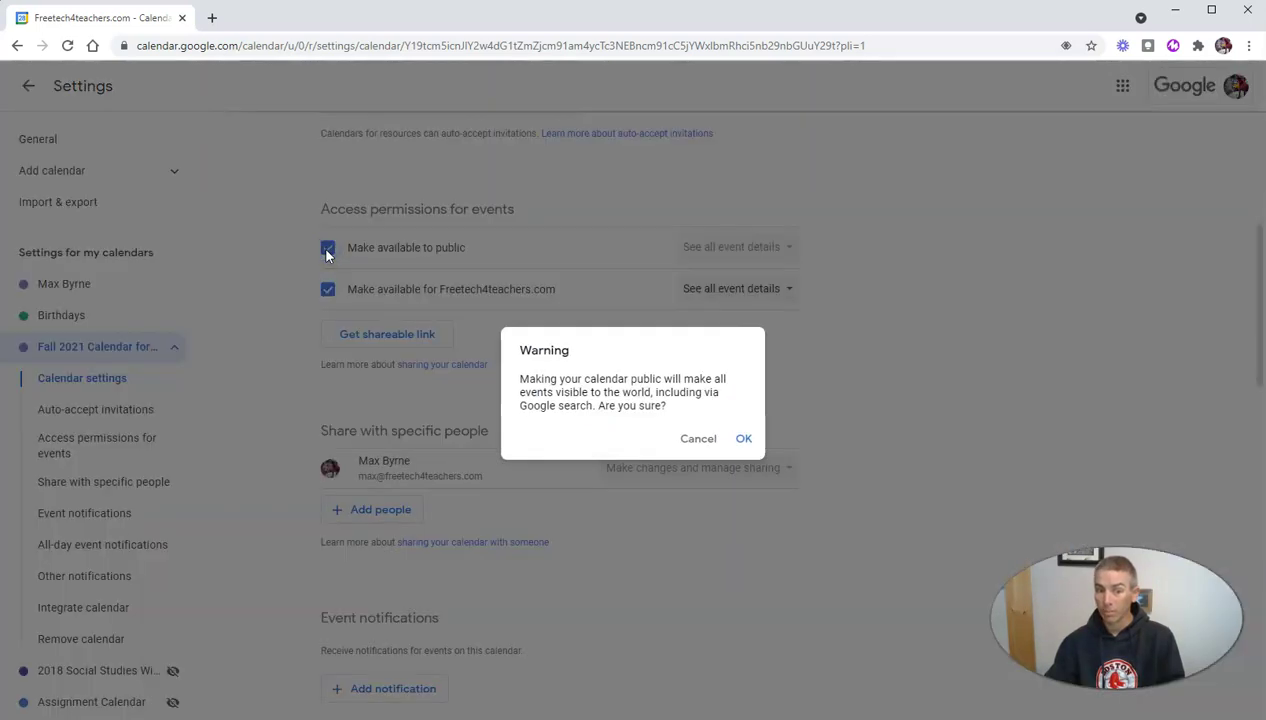
left_click(698, 438)
scroll(528, 404, "down", 1)
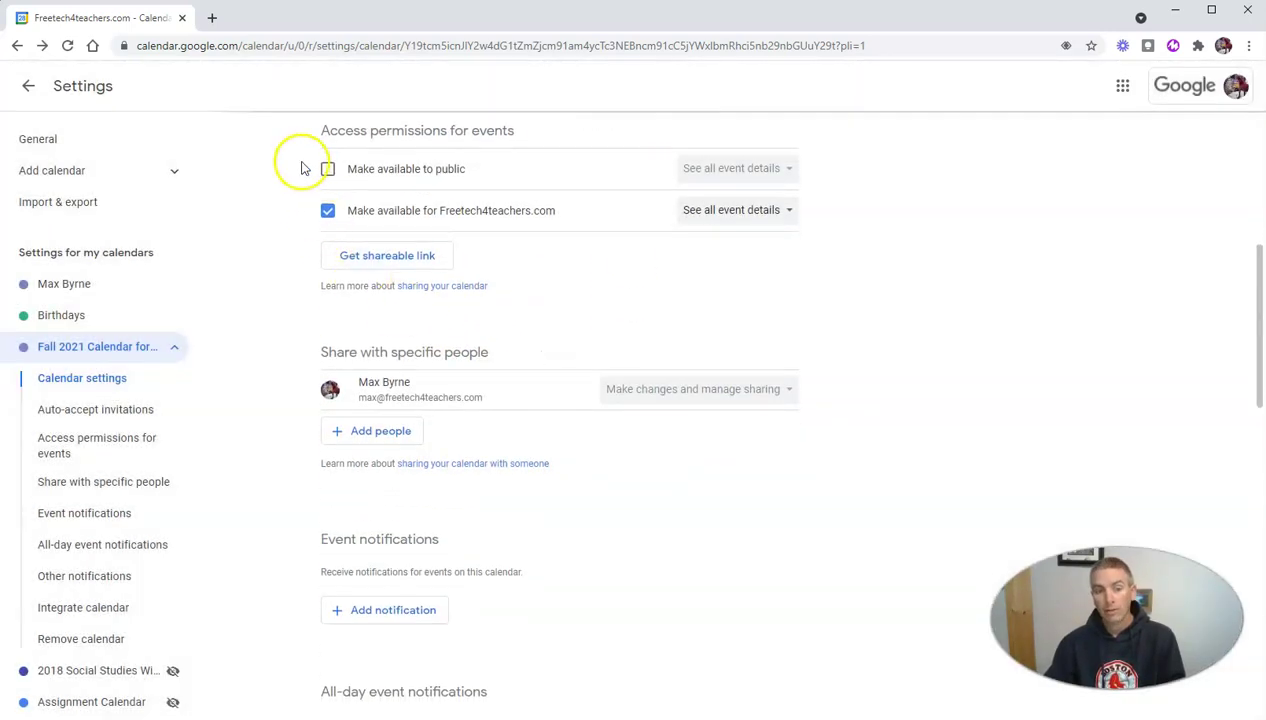
left_click(330, 169)
left_click(740, 438)
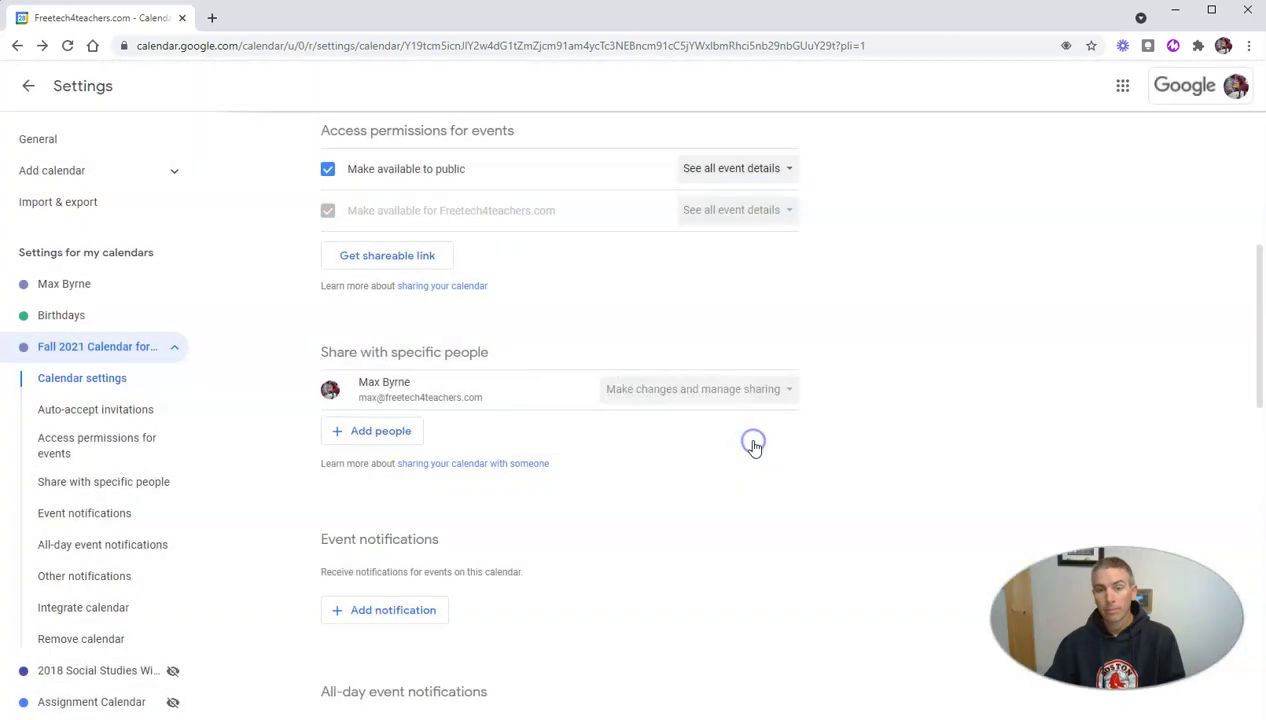
- Review the public visibility choices, keep See all event details, and withdraw the calendar's public availability
left_click(755, 170)
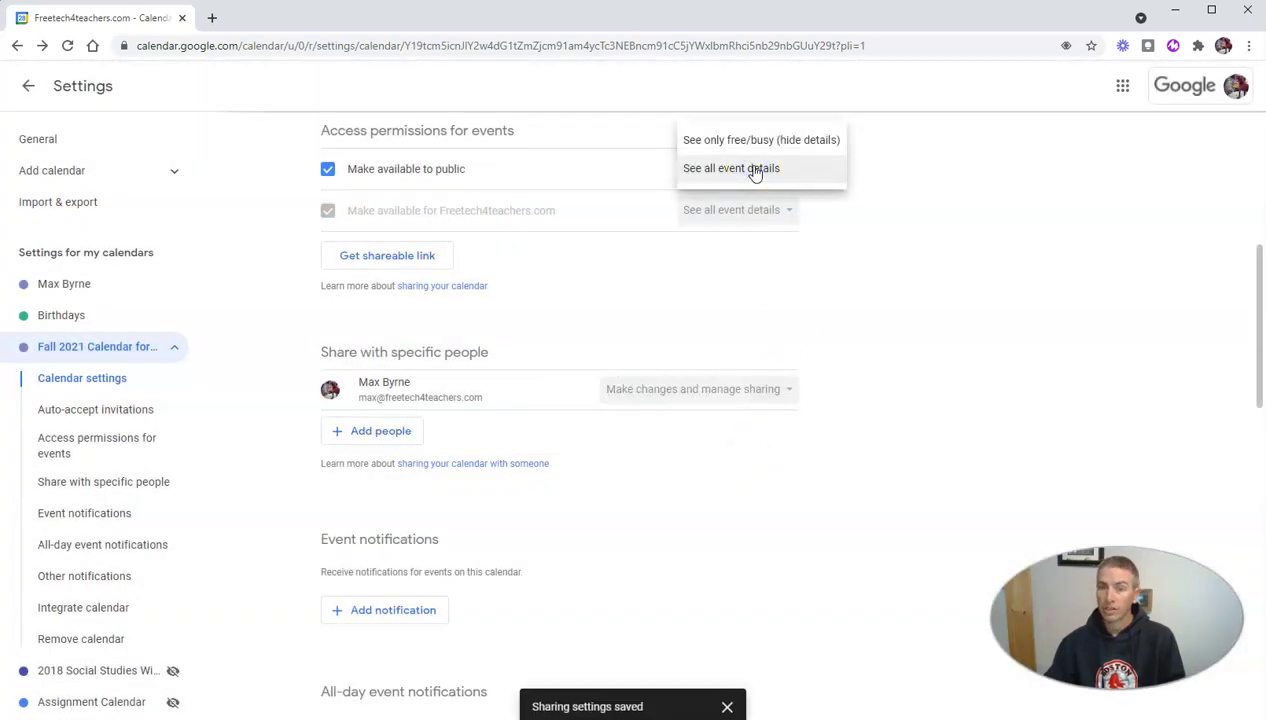
left_click(756, 146)
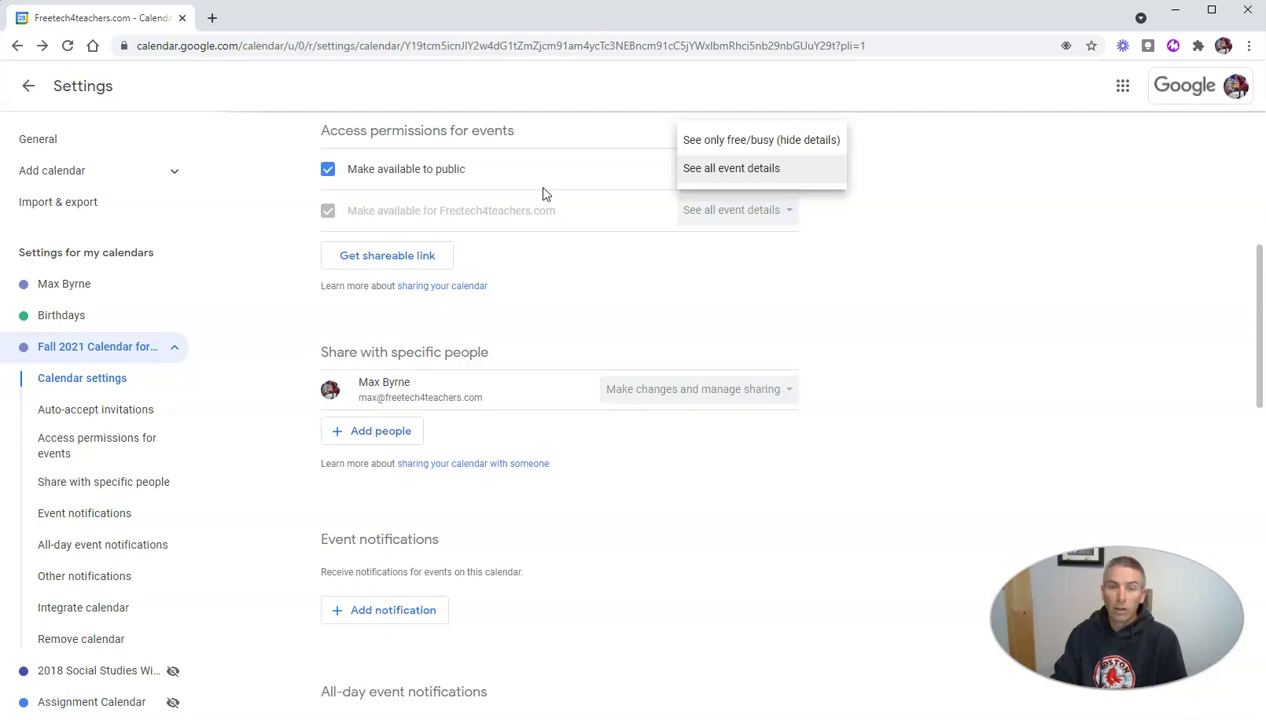
left_click(701, 177)
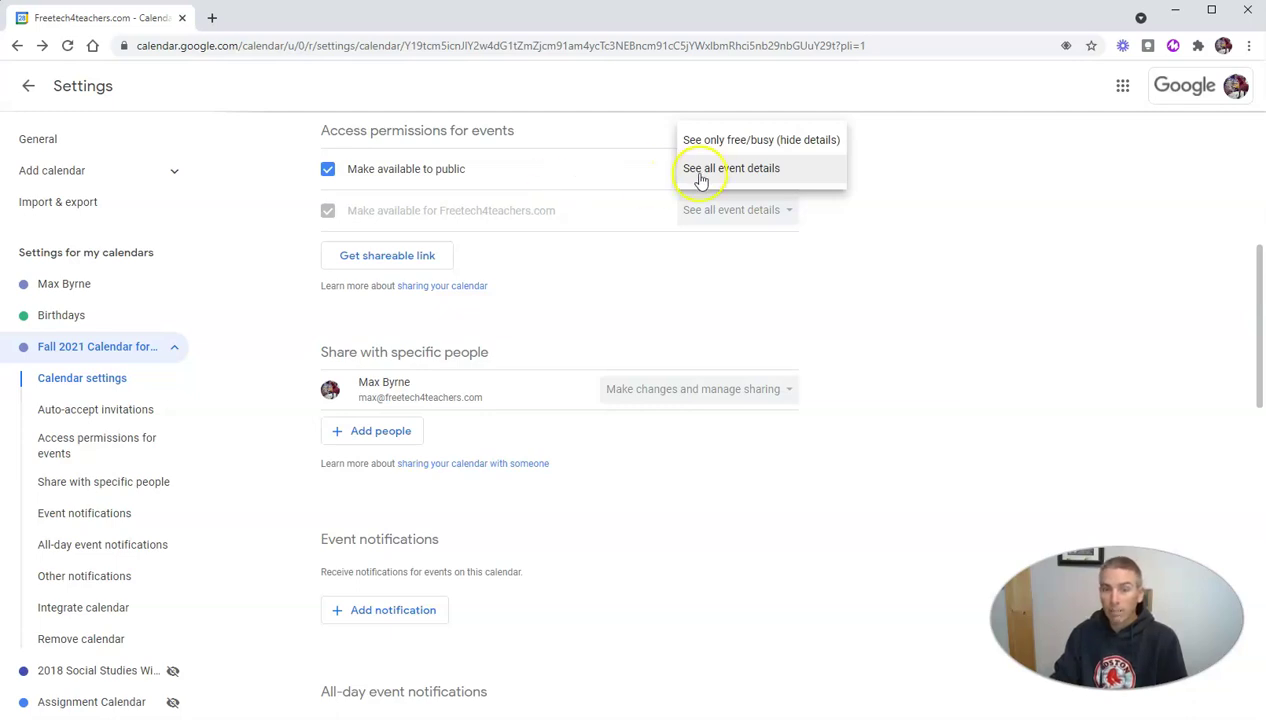
left_click(327, 169)
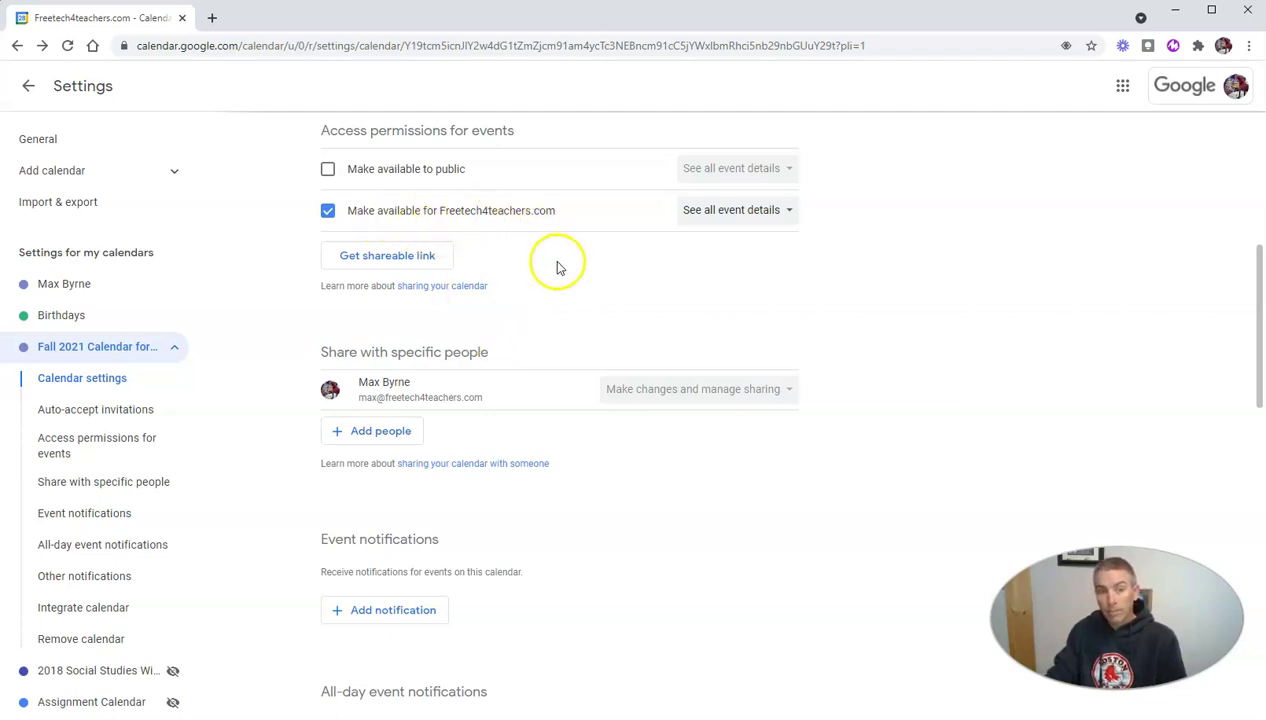
- Get the shareable link to the calendar and close its dialog
left_click(391, 255)
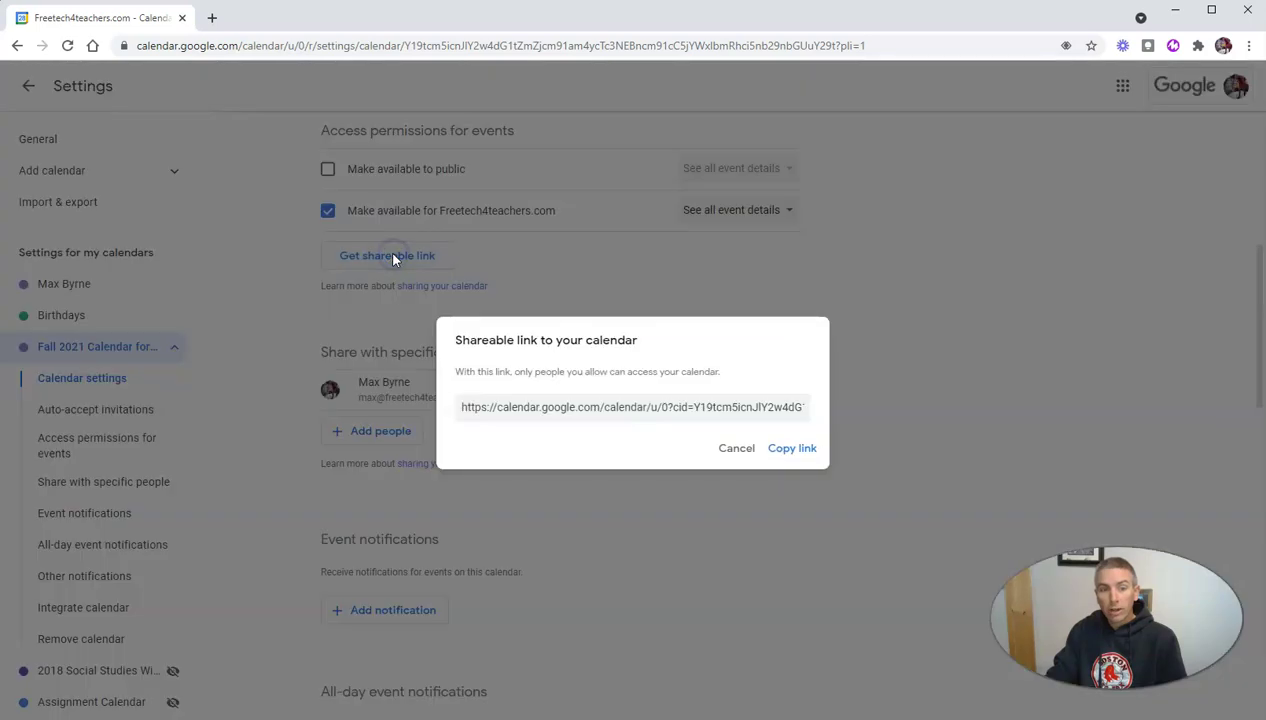
left_click(790, 450)
left_click(731, 447)
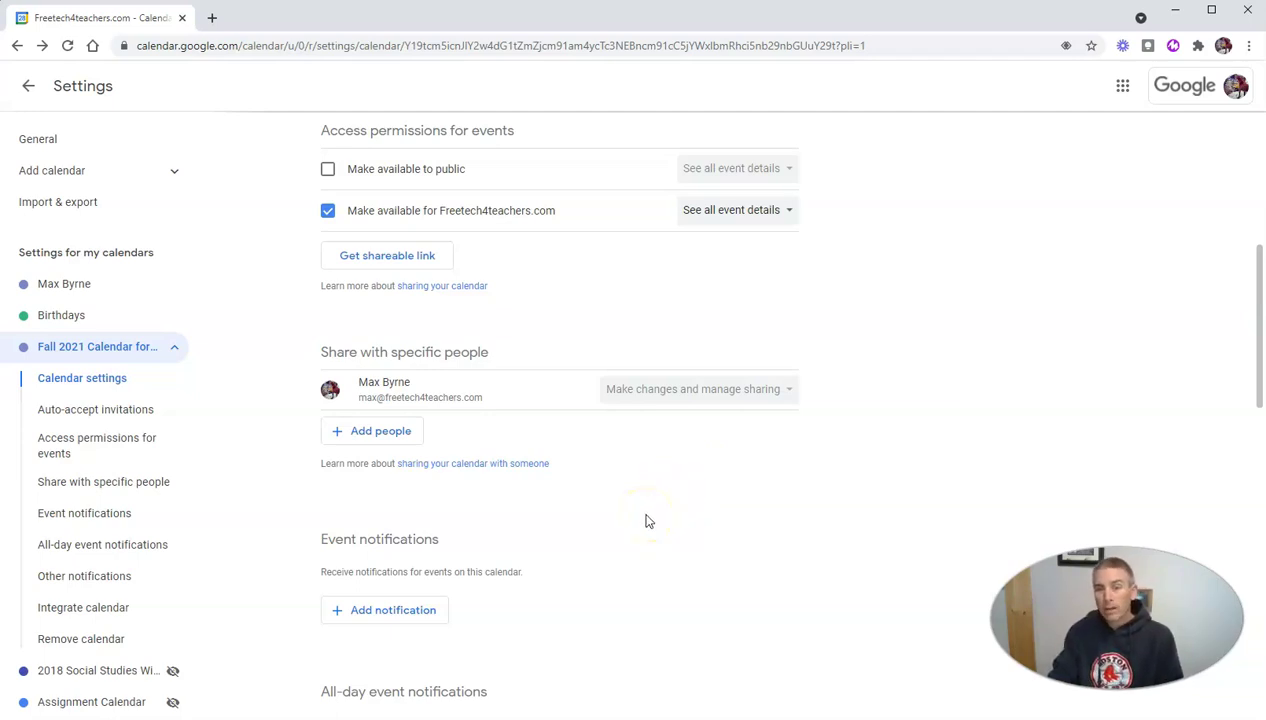
- Share the calendar with a colleague from the organization, granting the Make changes and manage sharing permission, and send the invitation
left_click(350, 441)
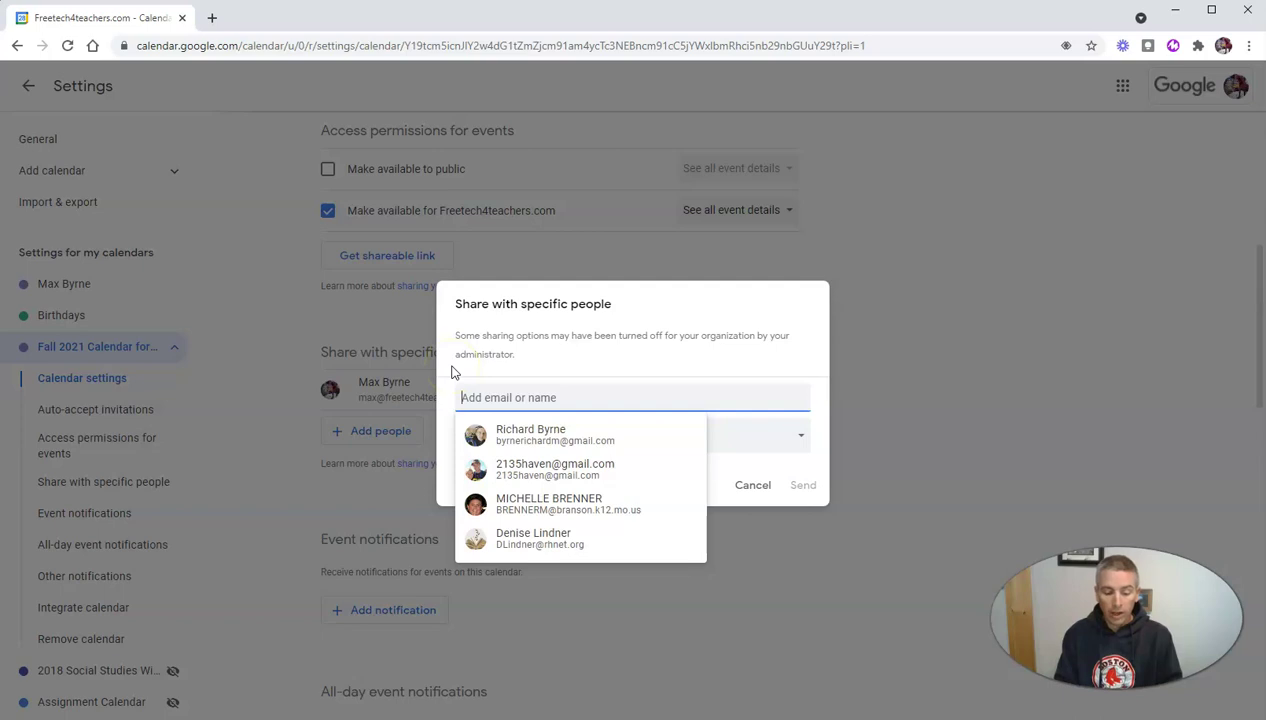
type("mason")
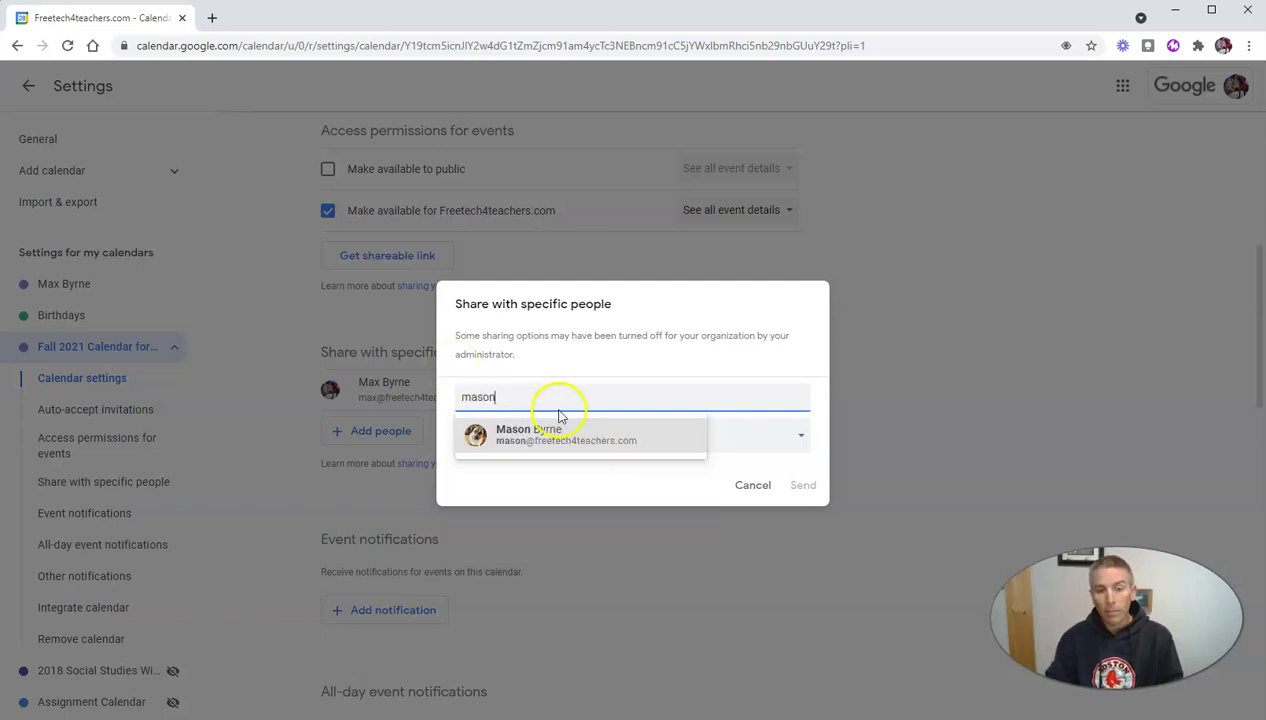
left_click(557, 435)
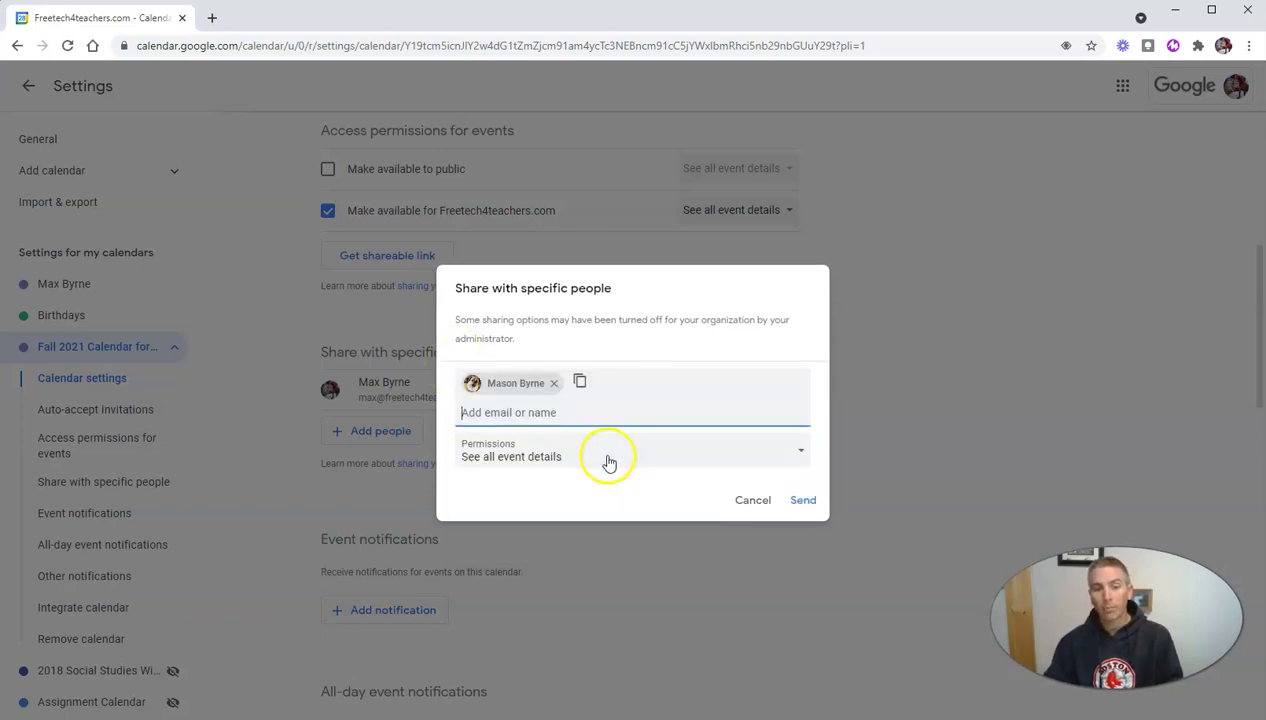
left_click(600, 457)
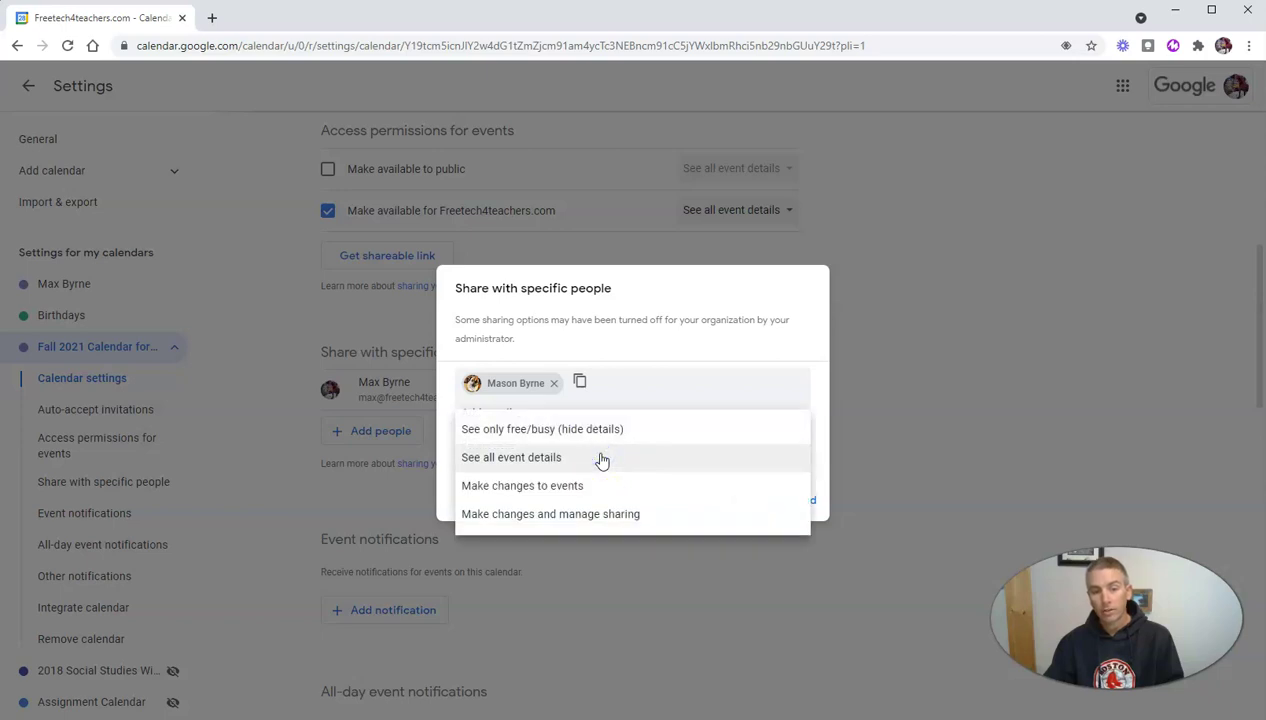
left_click(603, 515)
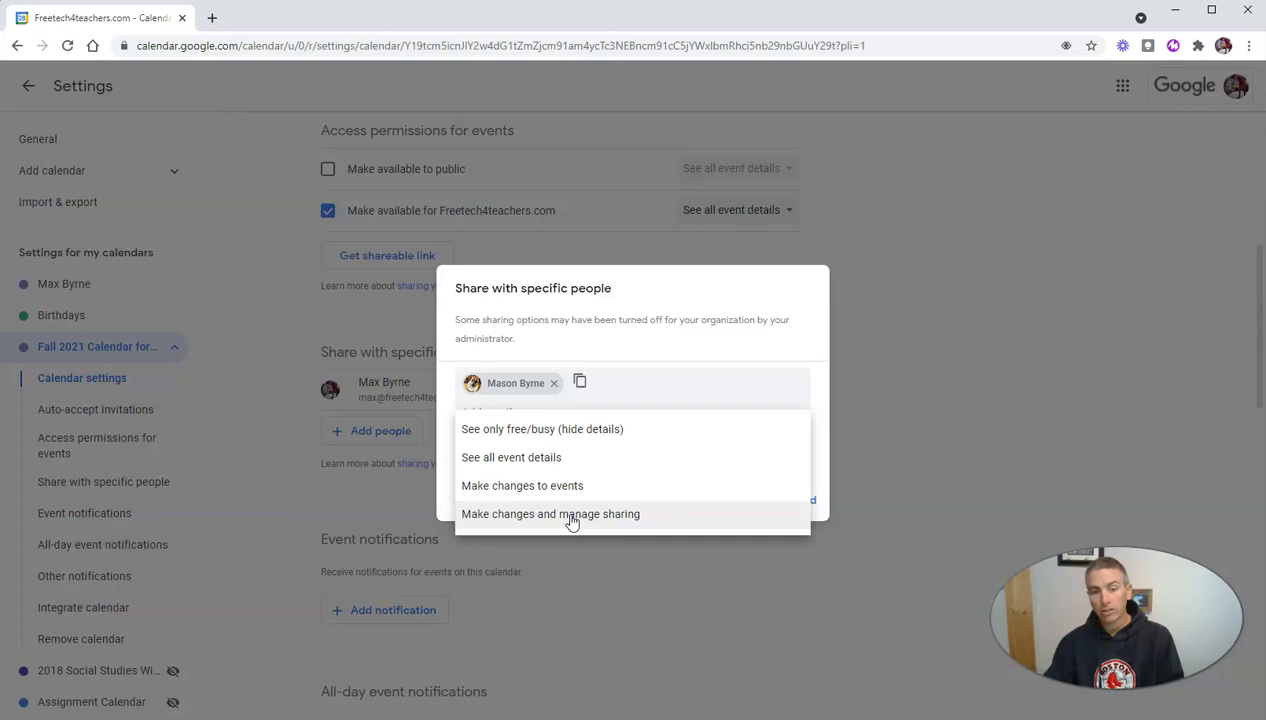
left_click(571, 522)
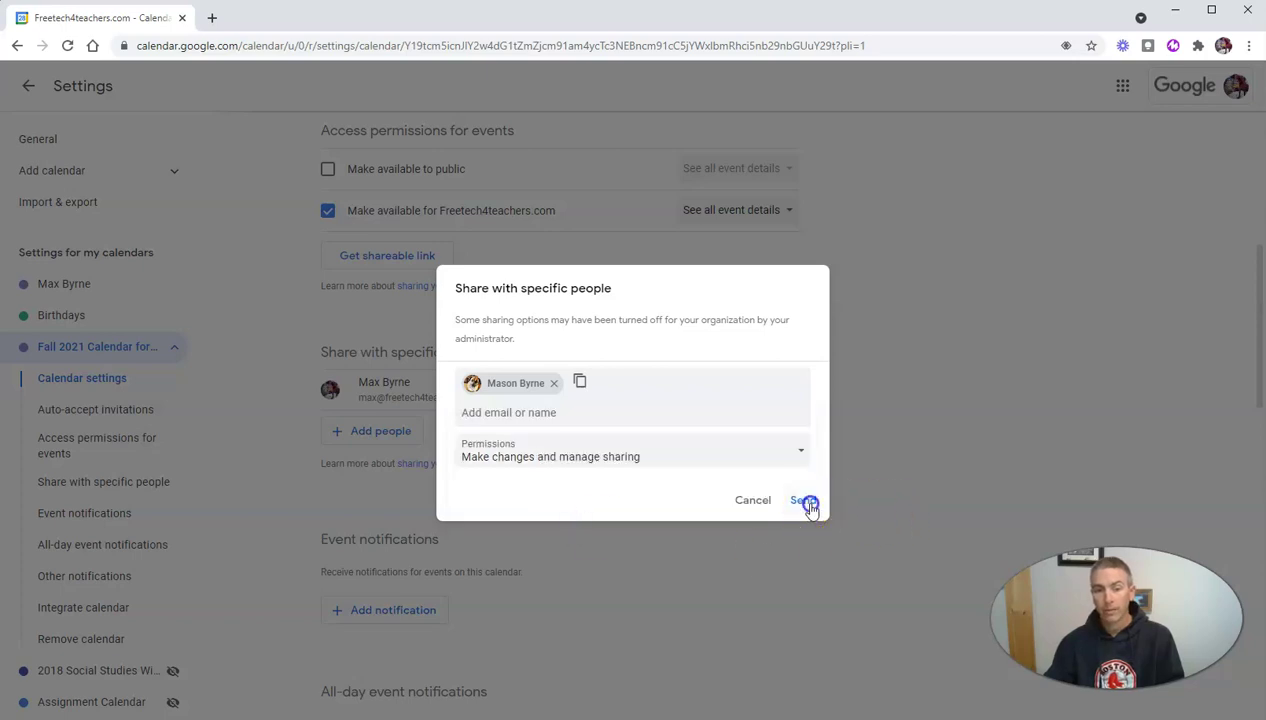
left_click(806, 503)
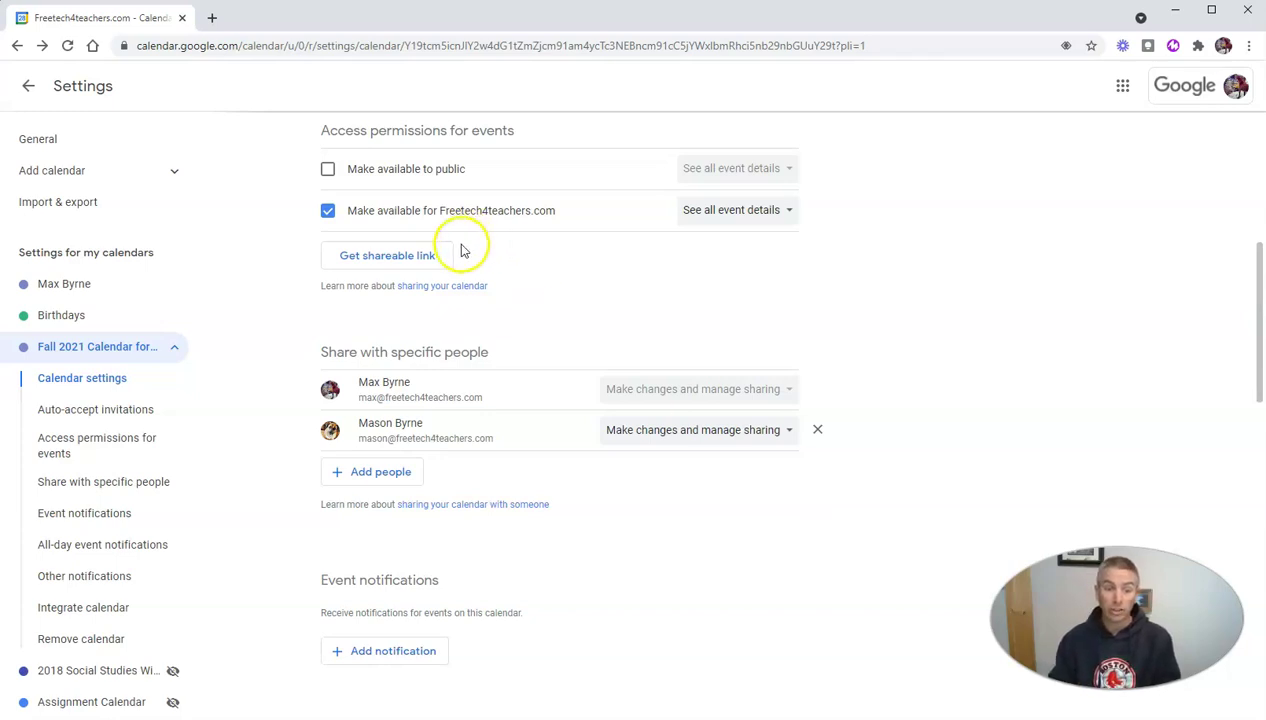
- Select the calendar's embed code in the Integrate calendar section, and return to the main calendar view
scroll(585, 333, "down", 2)
scroll(588, 337, "down", 8)
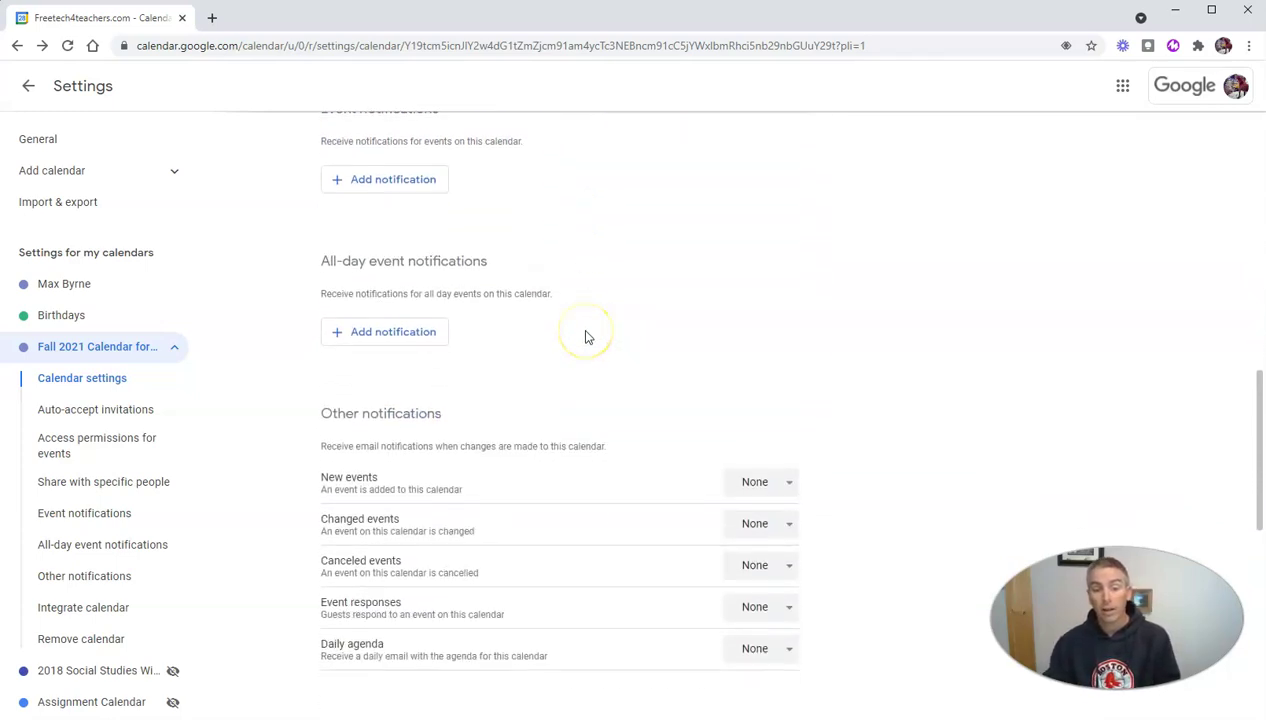
scroll(590, 340, "down", 1)
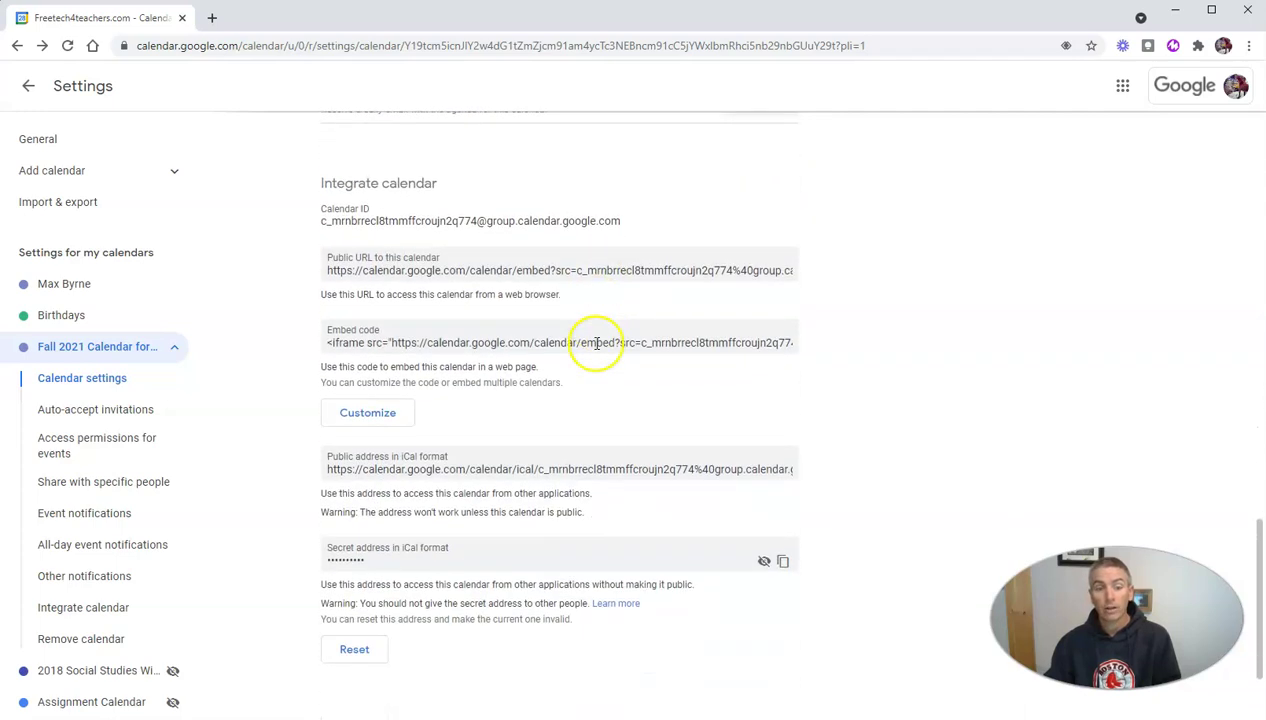
left_click(409, 341)
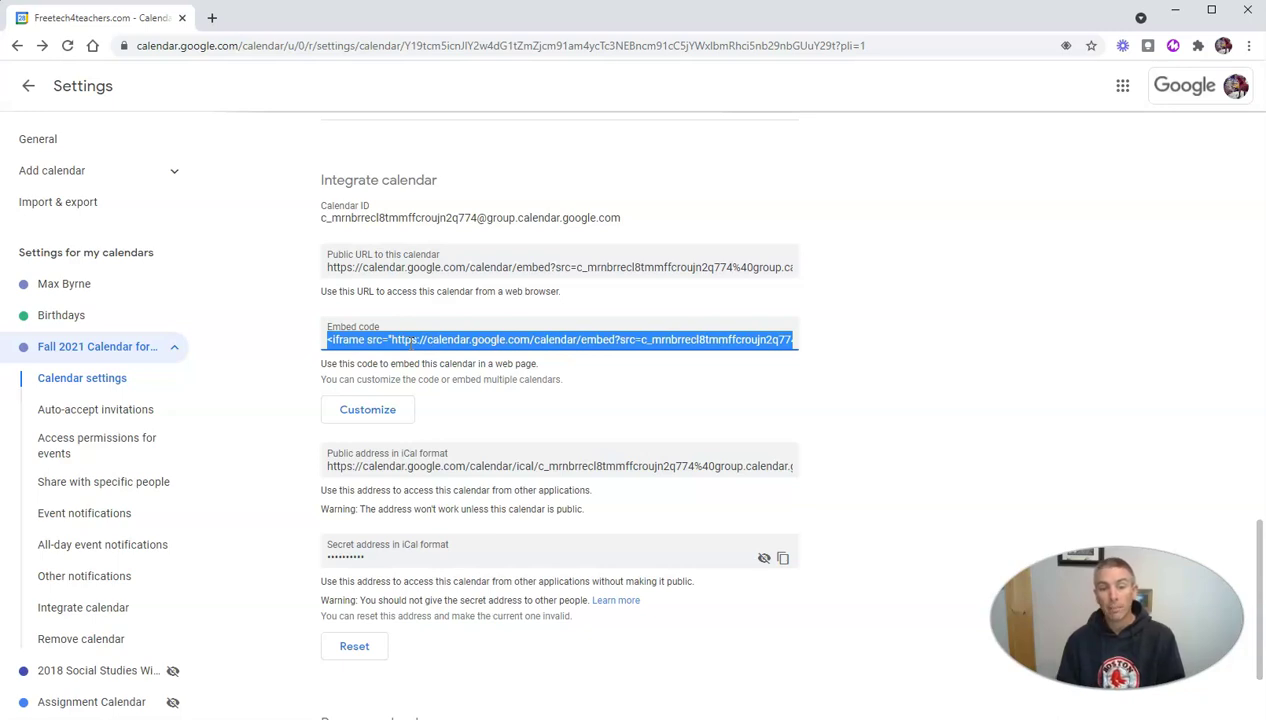
left_click(414, 341)
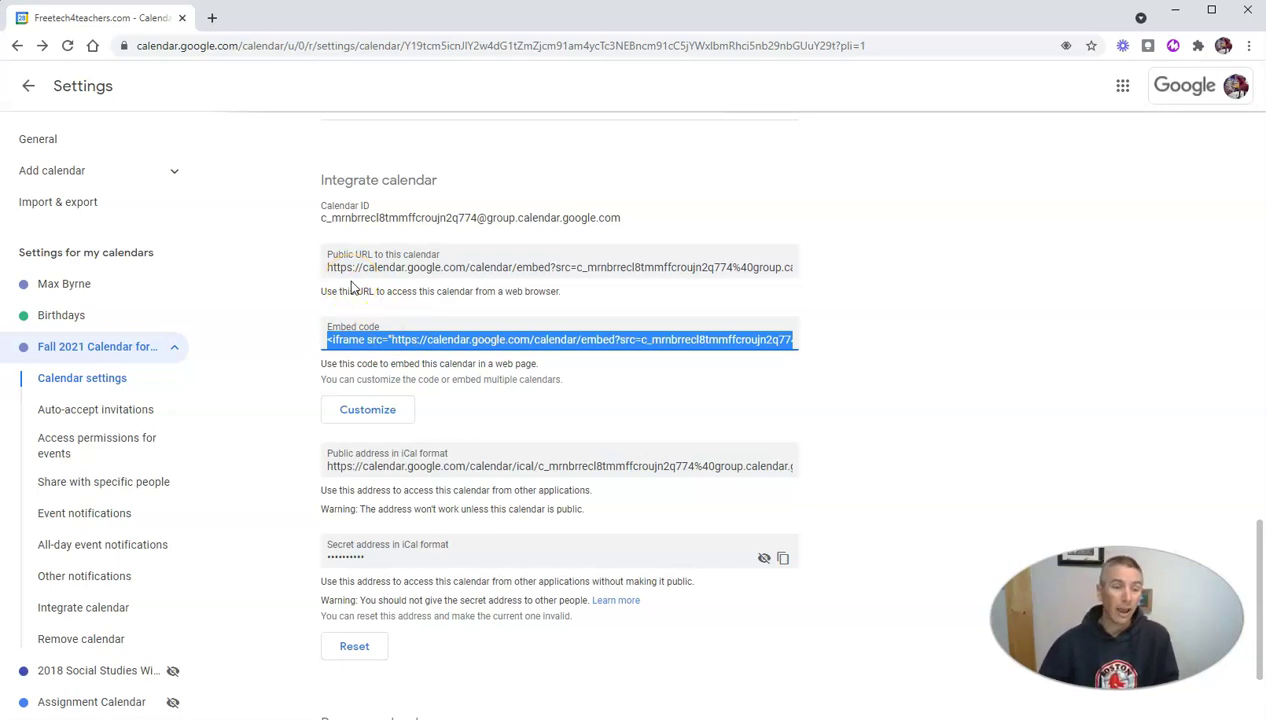
left_click(87, 350)
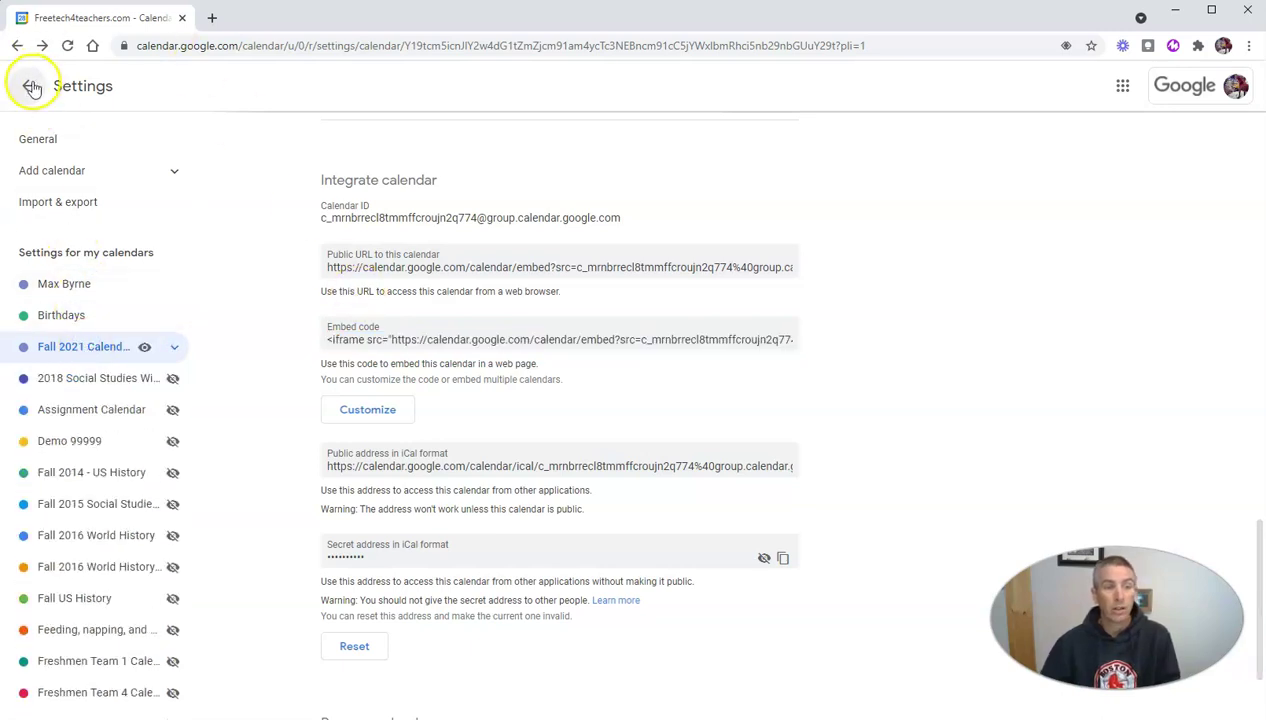
left_click(32, 88)
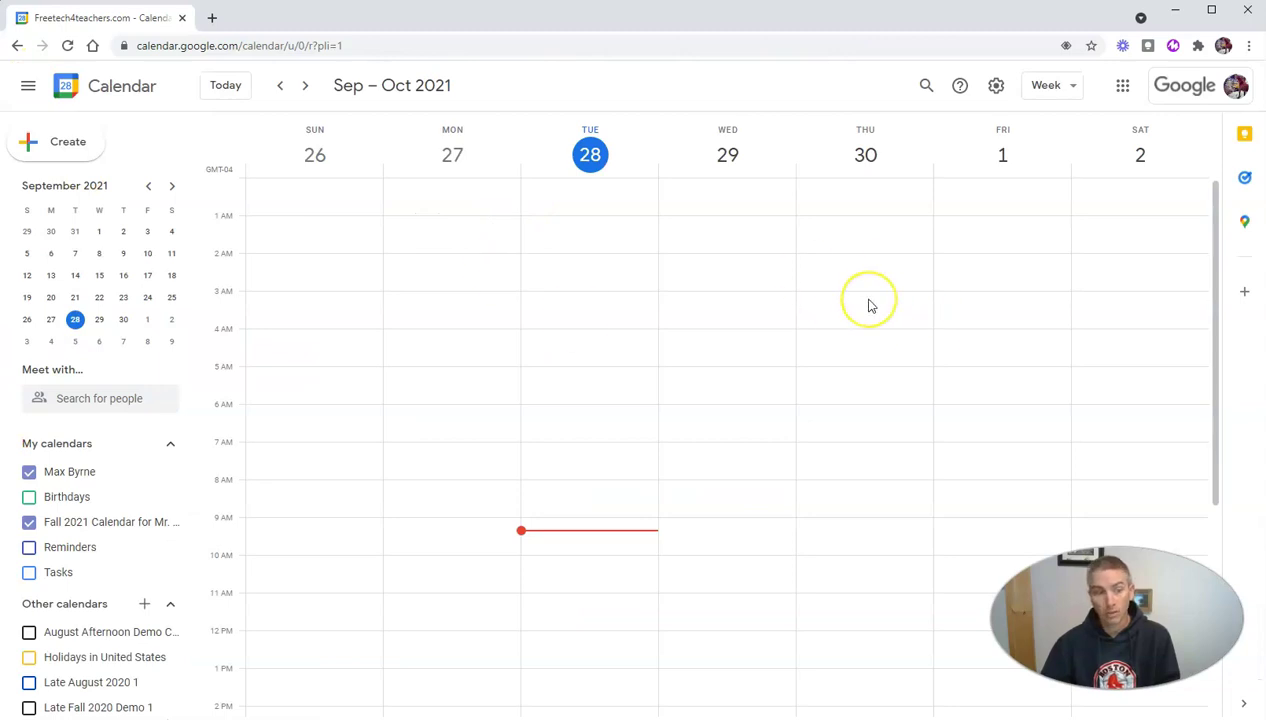
- Hide the personal calendar and start a new Wednesday, September 29 event titled Open House for Parents in the Fall 2021 student calendar
left_click(30, 473)
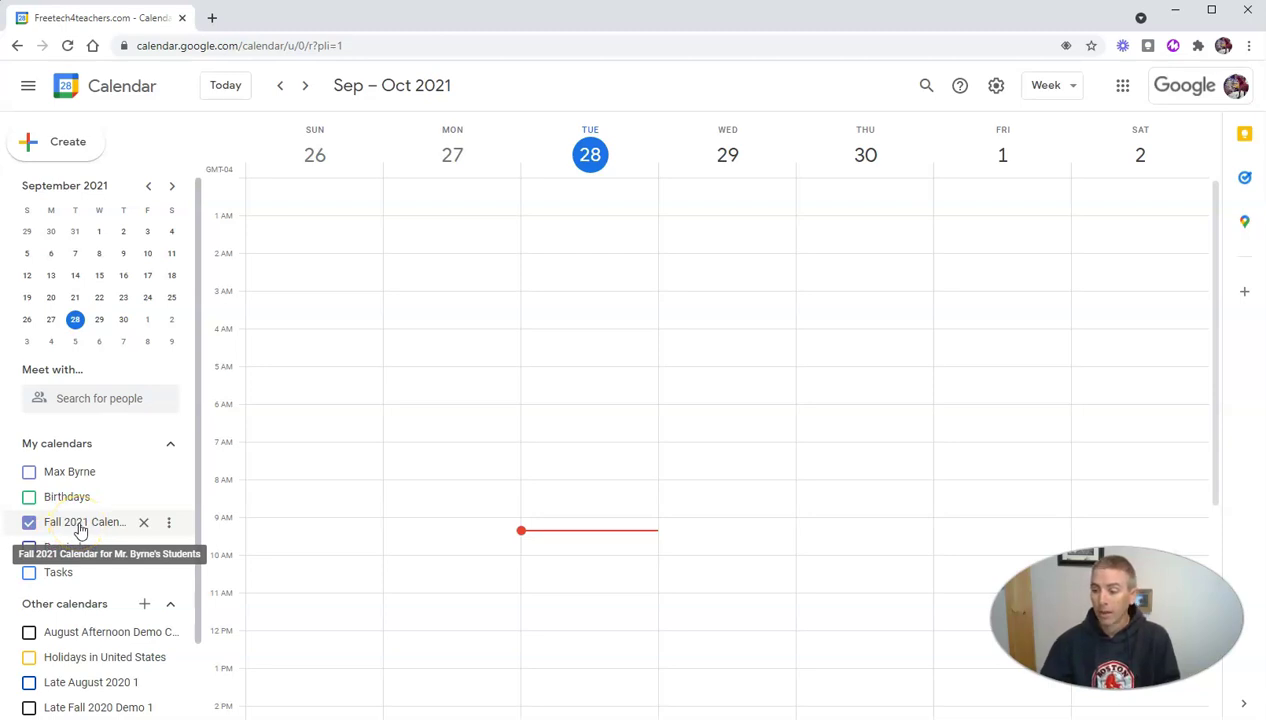
left_click(687, 537)
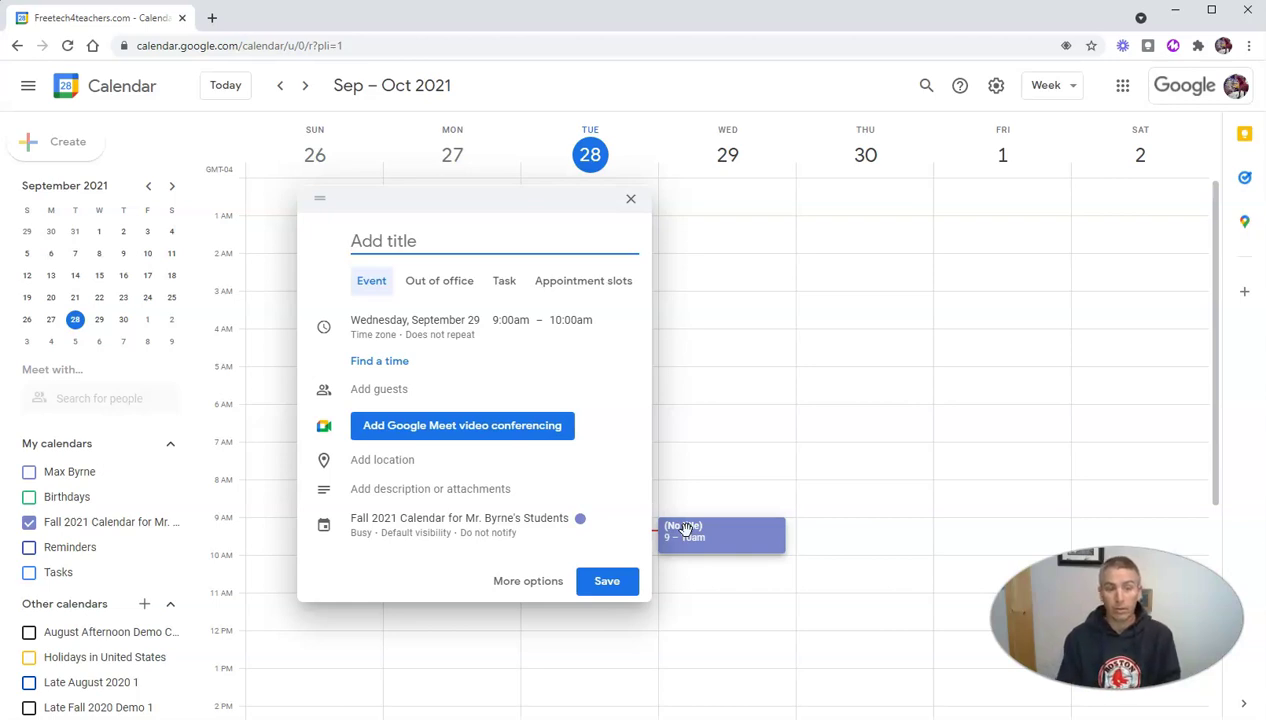
type("A")
key("BackSpace")
type("Open House for Parents")
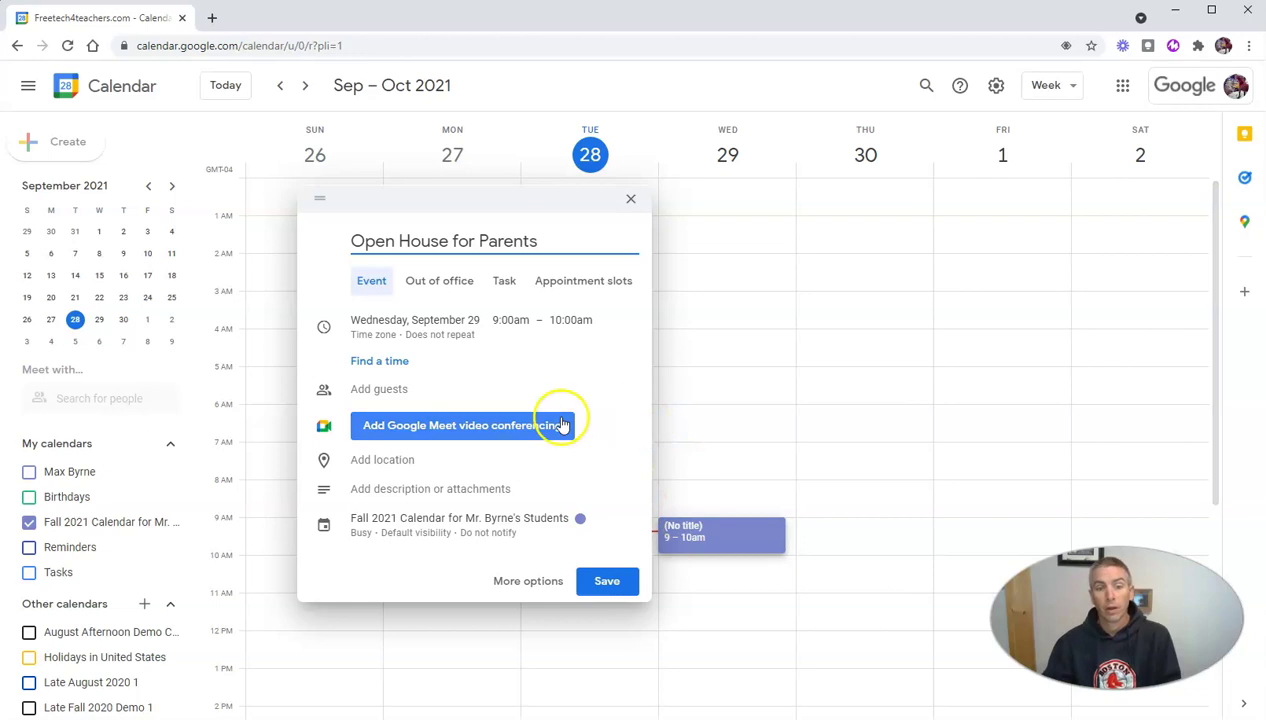
- Set the Open House for Parents start time to 7:00pm and save the event
left_click(517, 321)
left_click(517, 321)
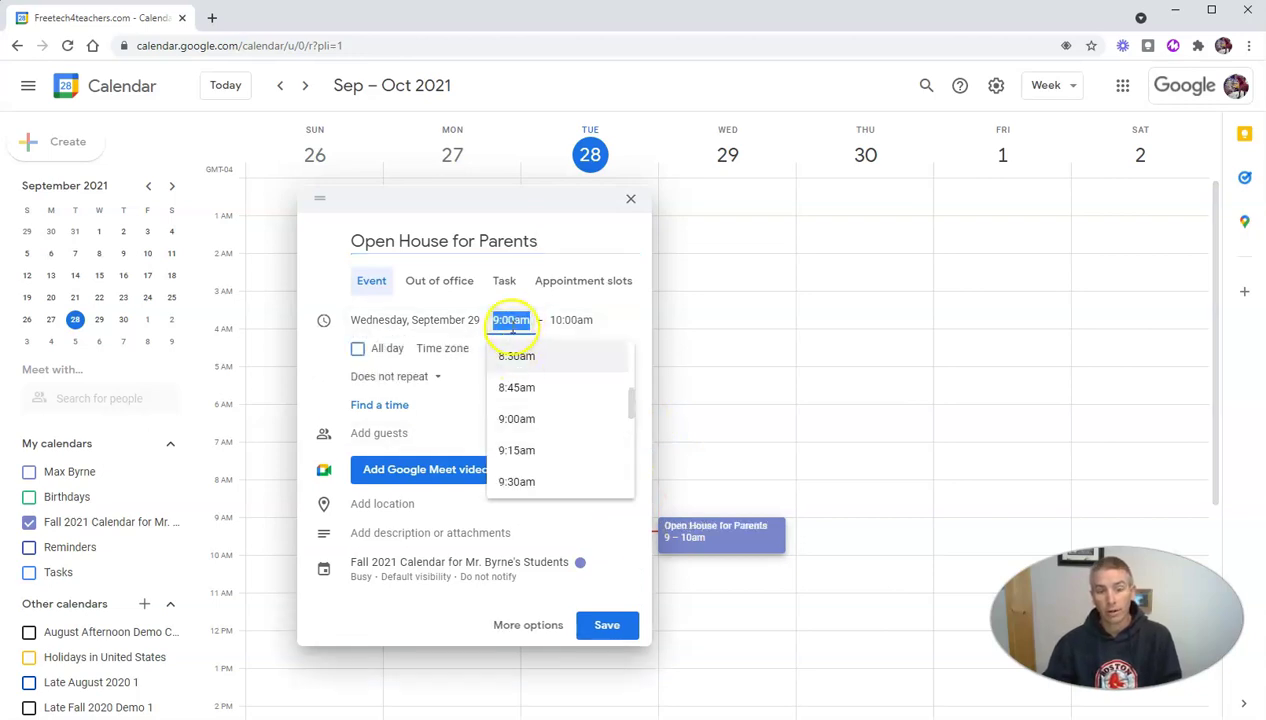
scroll(520, 430, "down", 2)
scroll(521, 432, "down", 5)
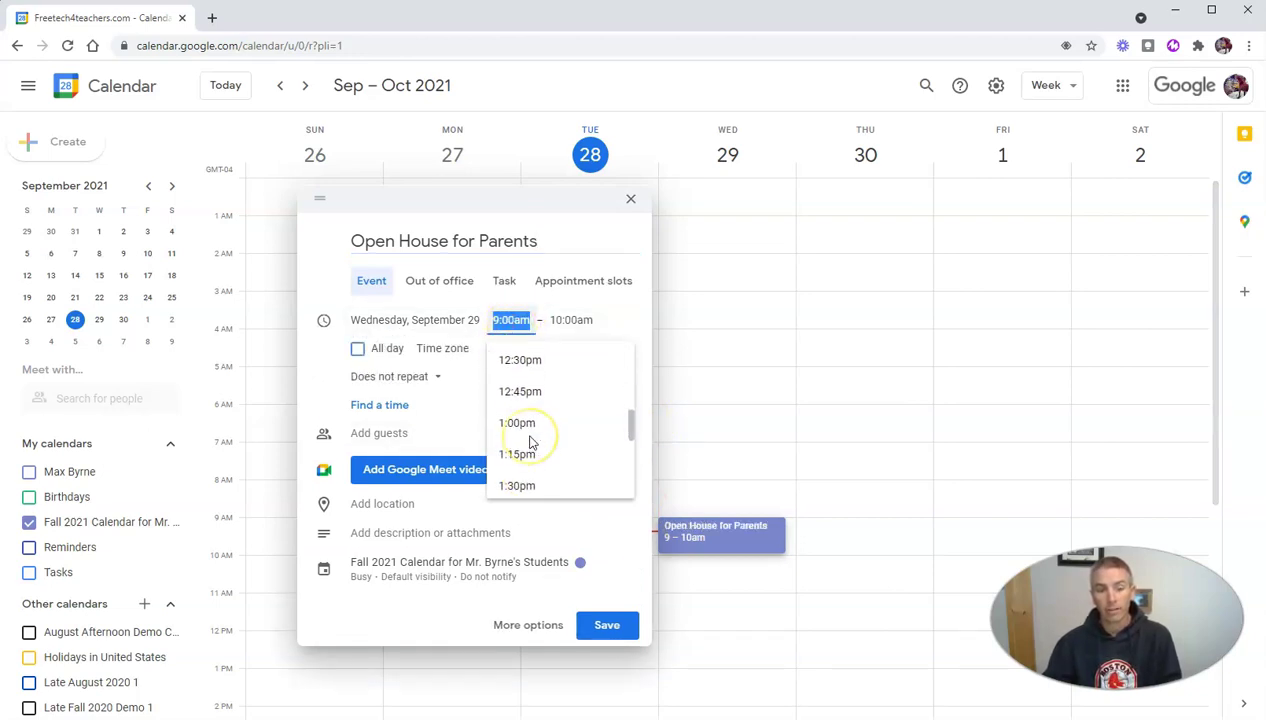
scroll(530, 440, "down", 5)
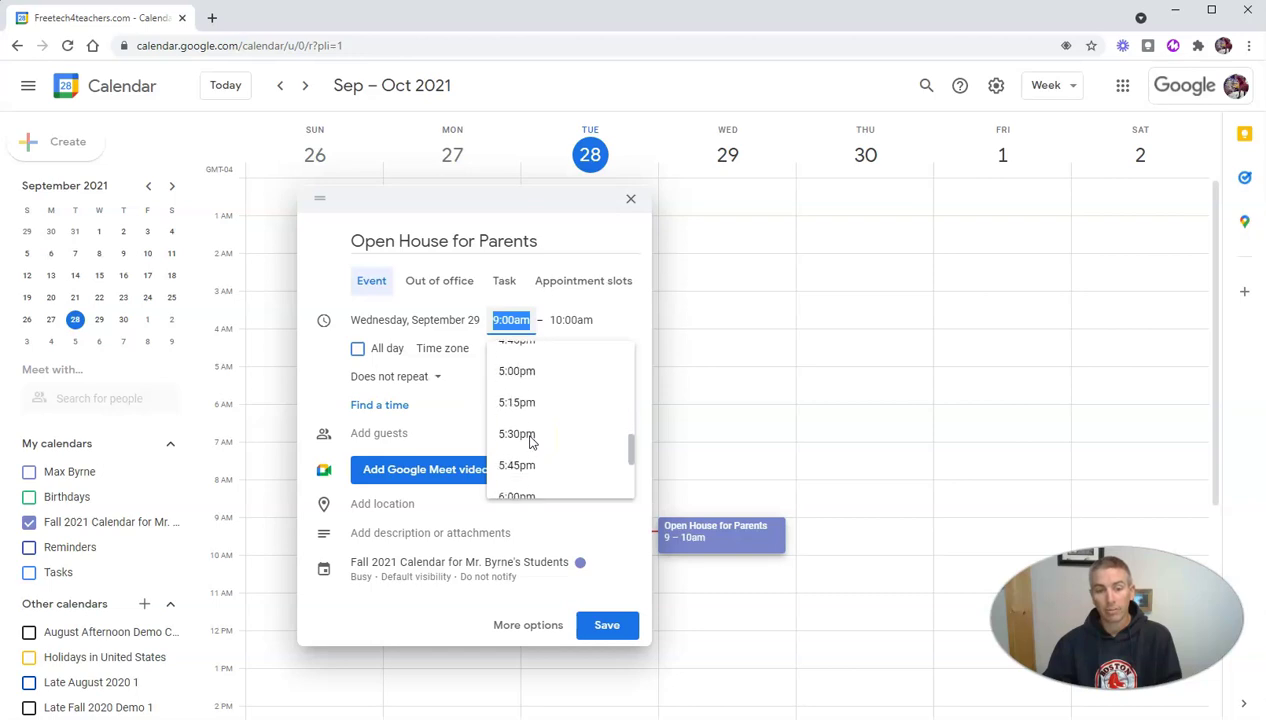
left_click(527, 420)
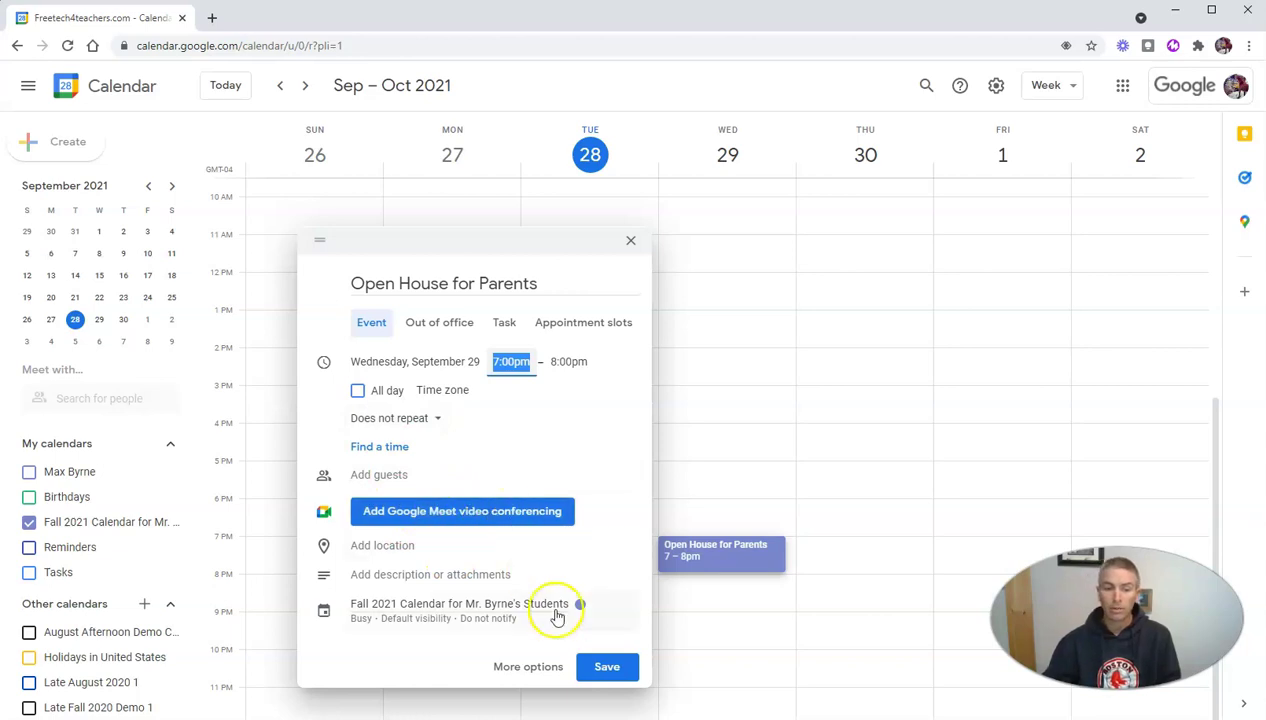
left_click(608, 668)
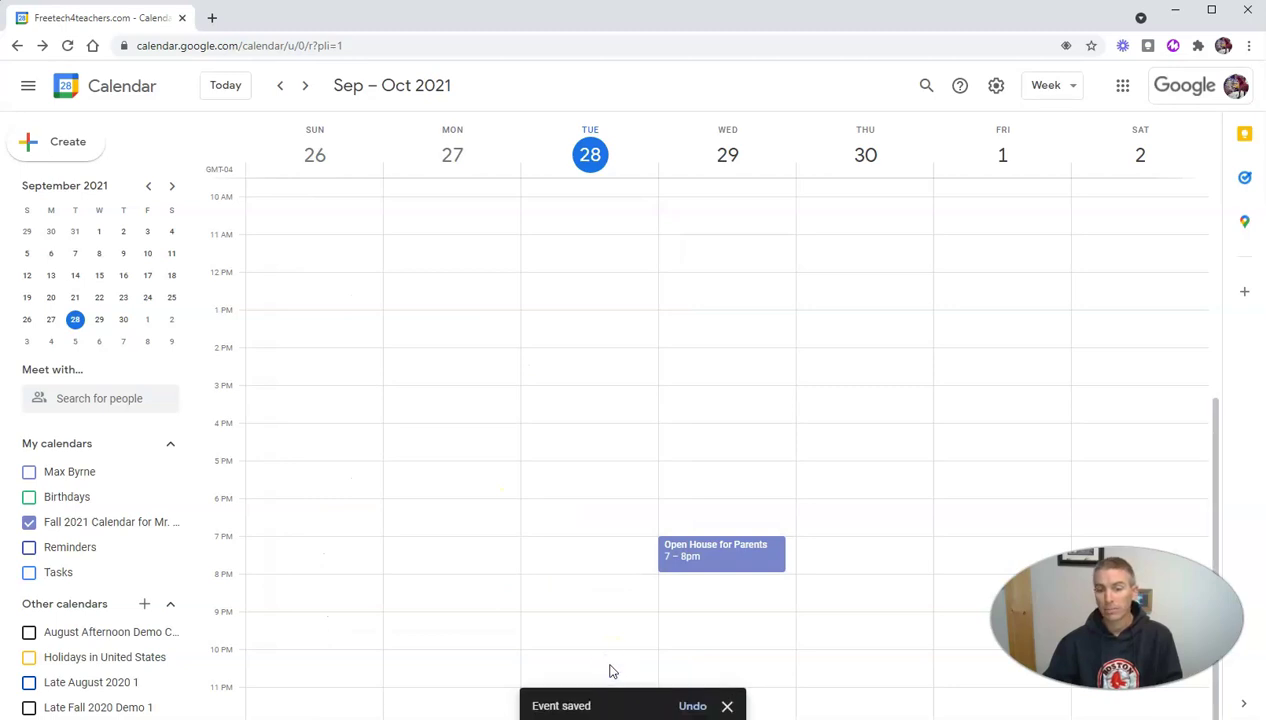
- Add the description "Please remember that you need to wear a mask when inside the school." to the Open House for Parents event and save it
left_click(717, 551)
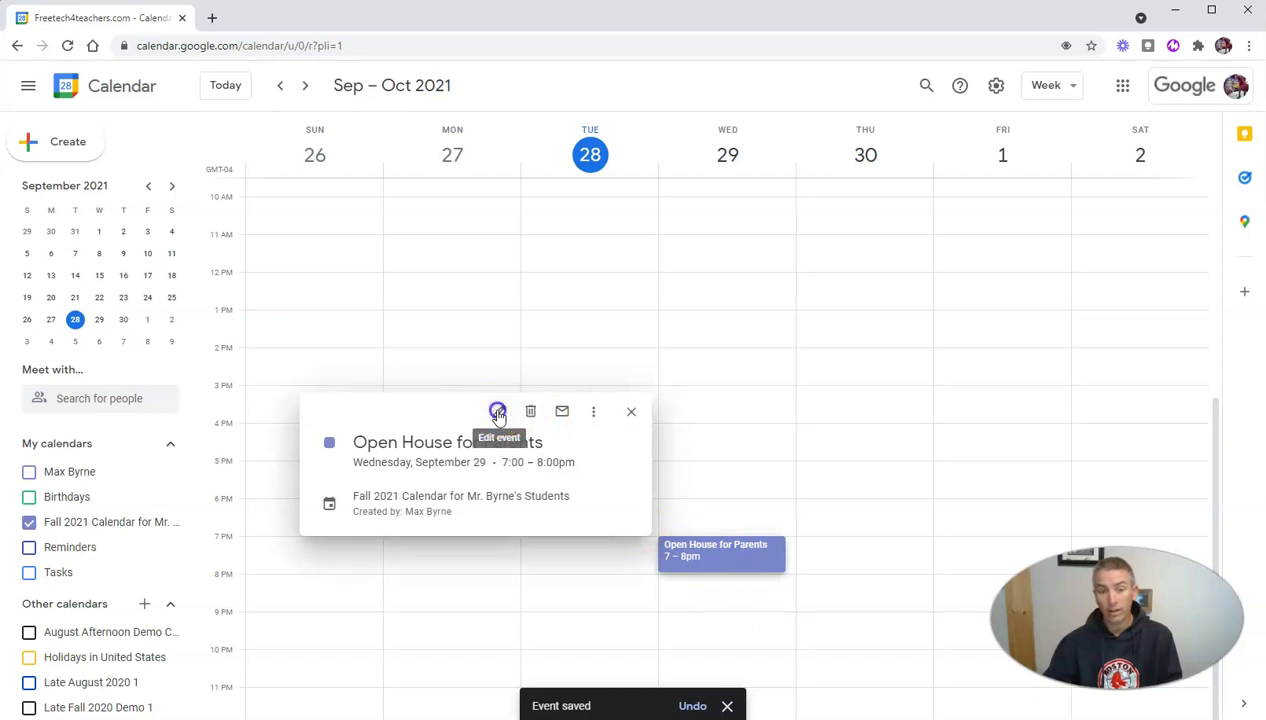
left_click(498, 412)
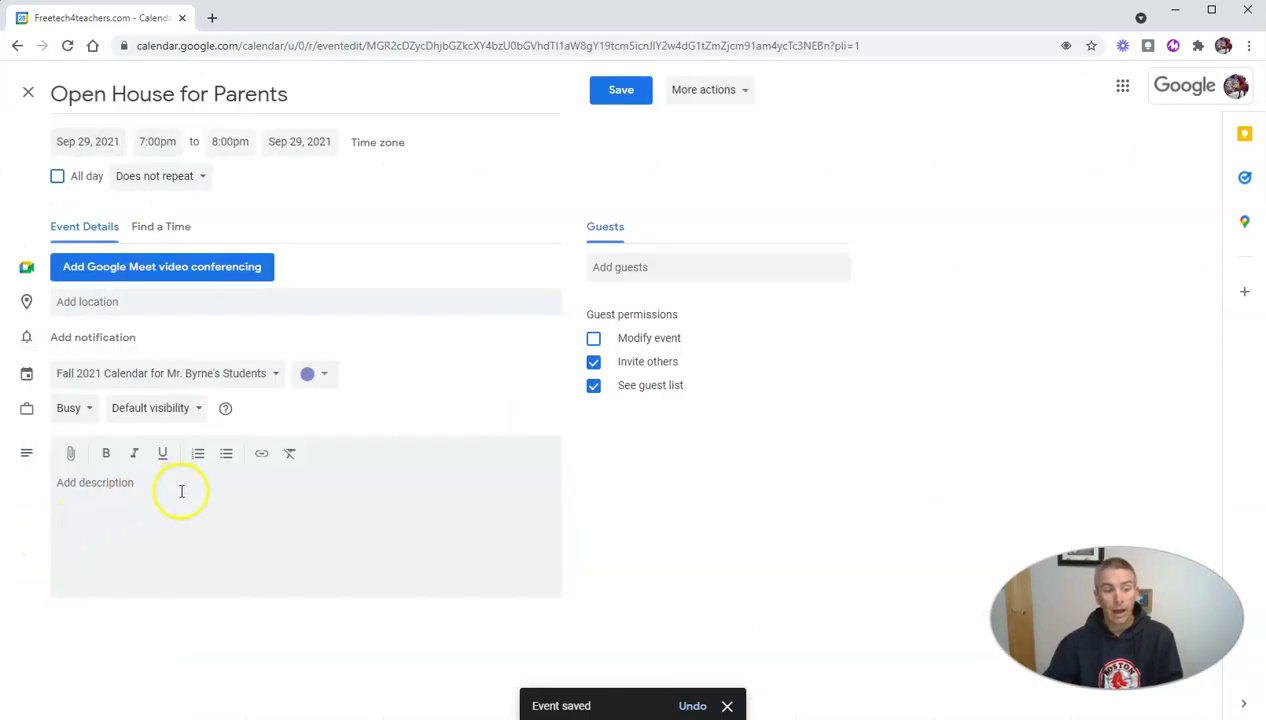
type("lea")
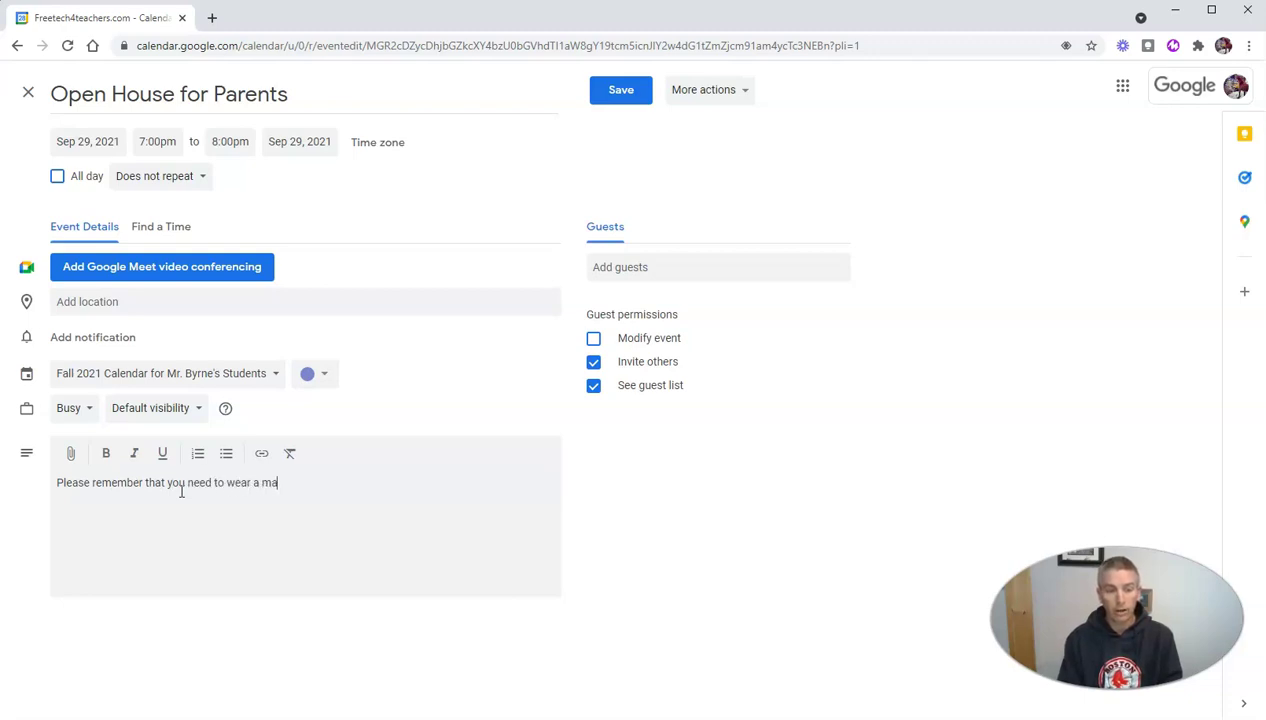
key("BackSpace")
key("BackSpace")
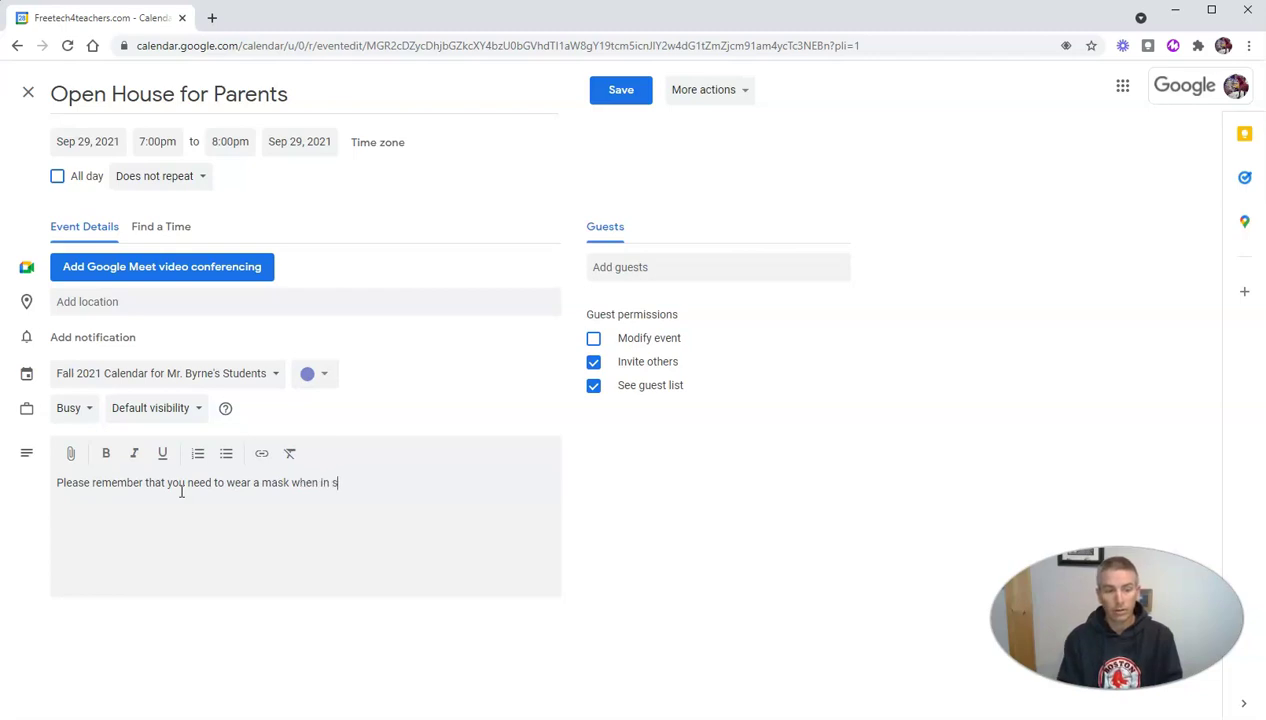
type("de the")
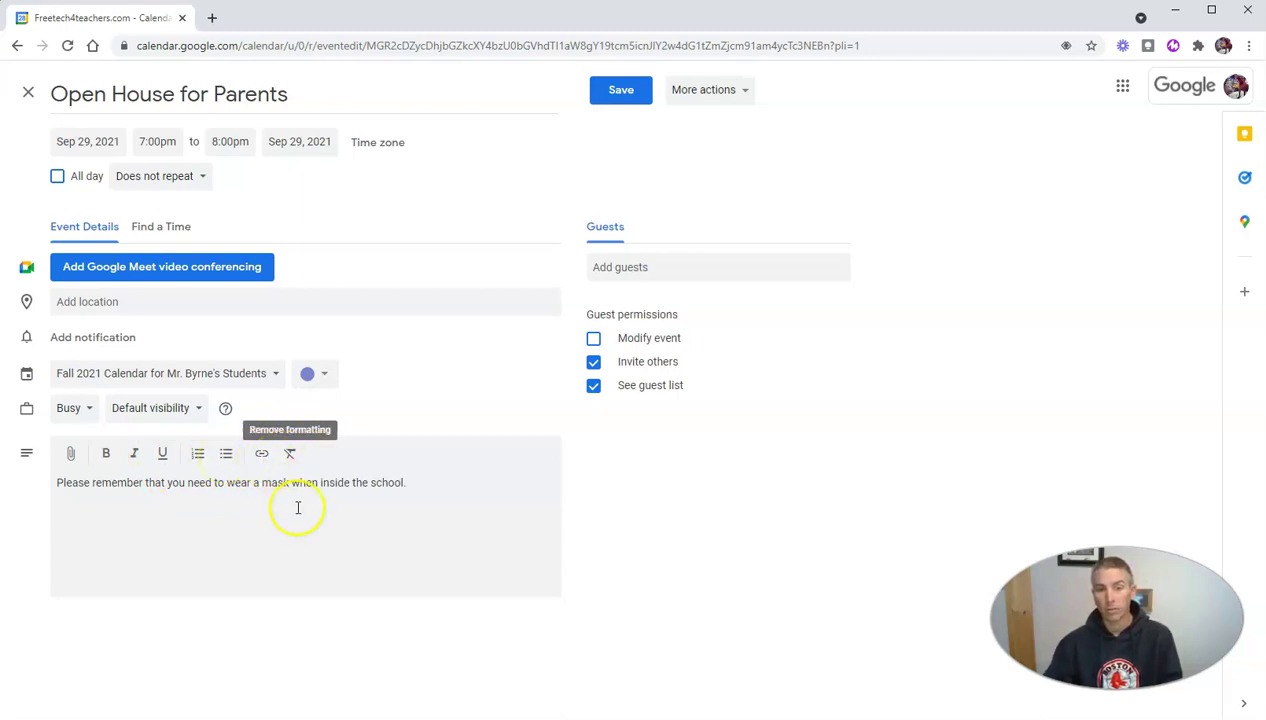
left_click(638, 96)
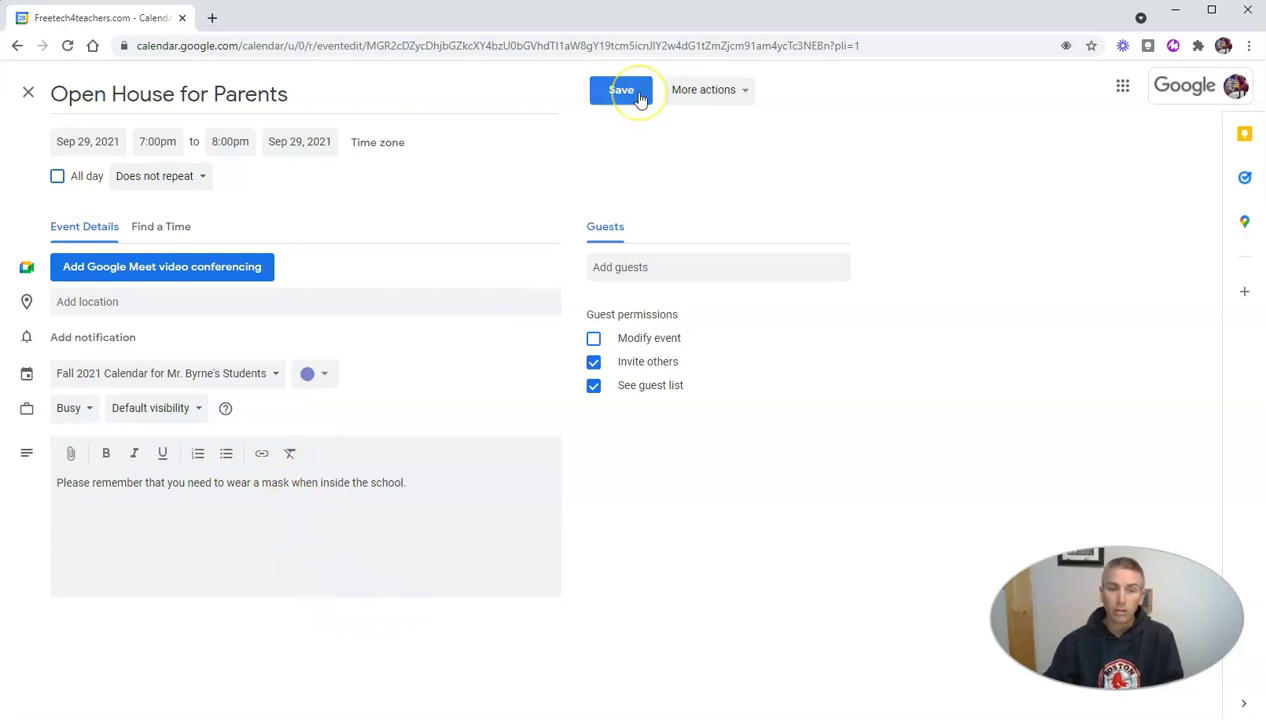
left_click(640, 97)
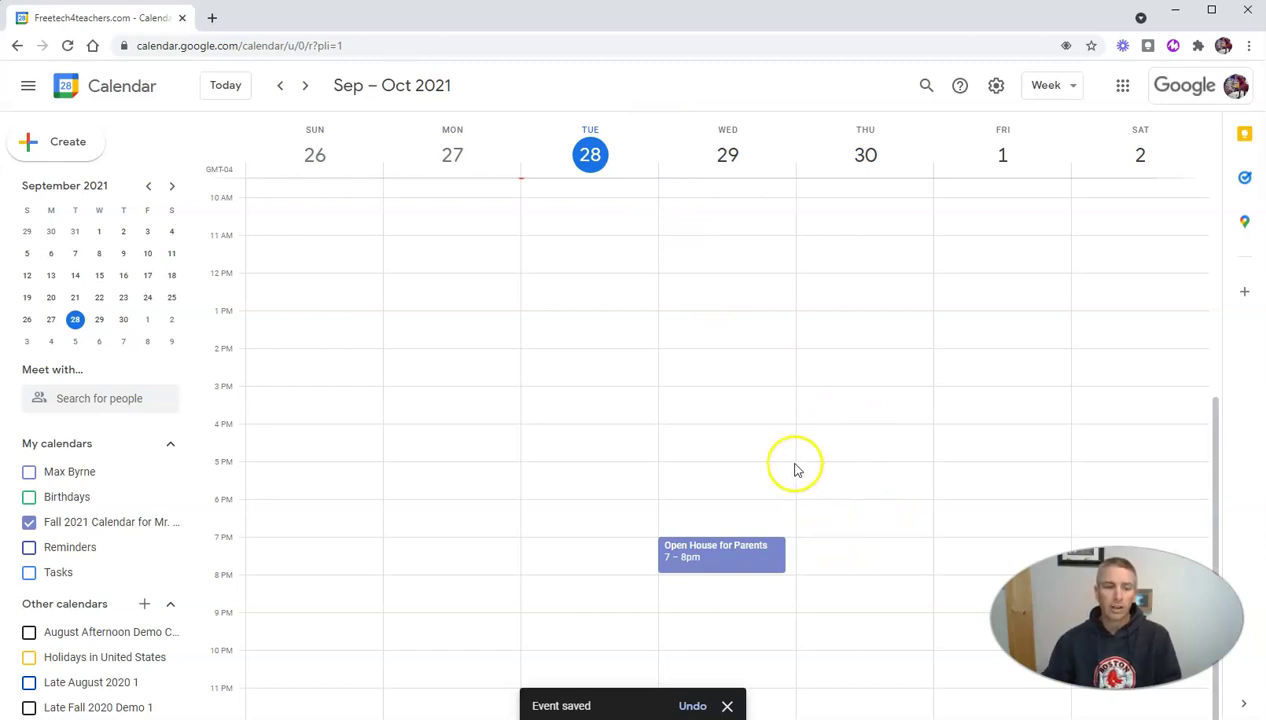
- Create Office Hours appointment slots on Thursday, September 30, from 3:00pm to 4:00pm with a 10-minute slot duration, and save them
left_click(811, 398)
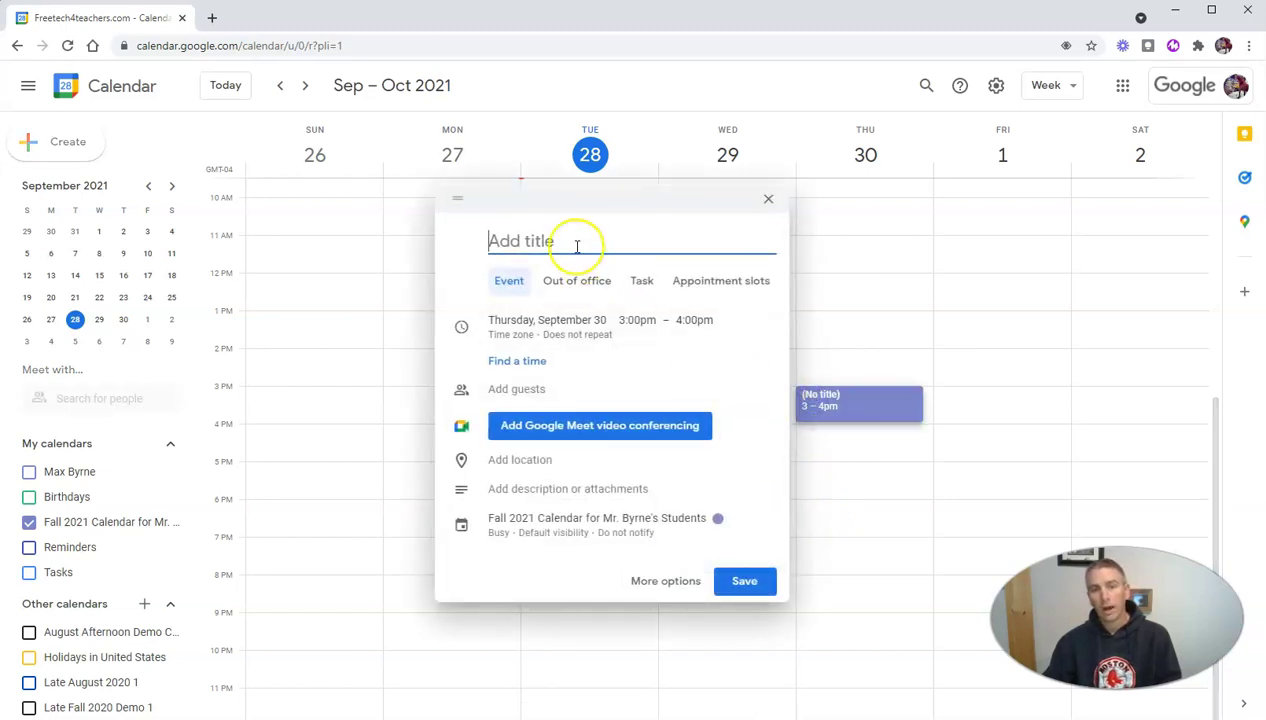
type("Office")
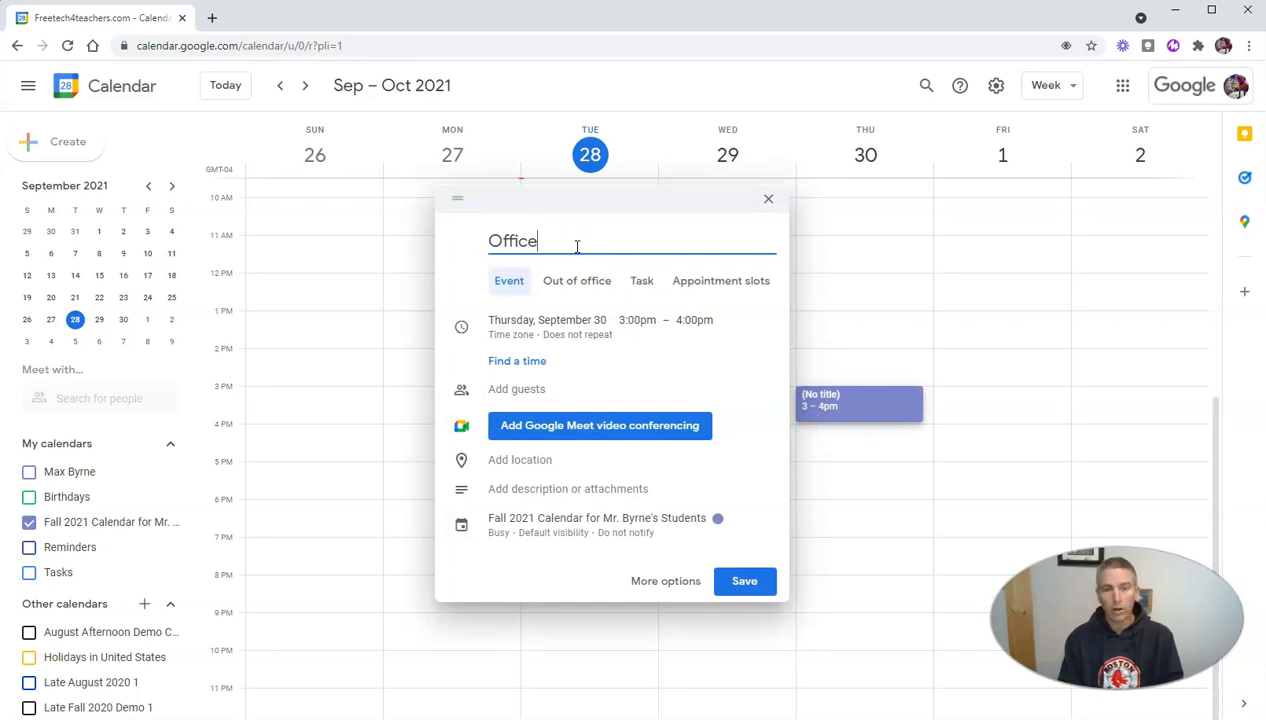
type(" Hourse")
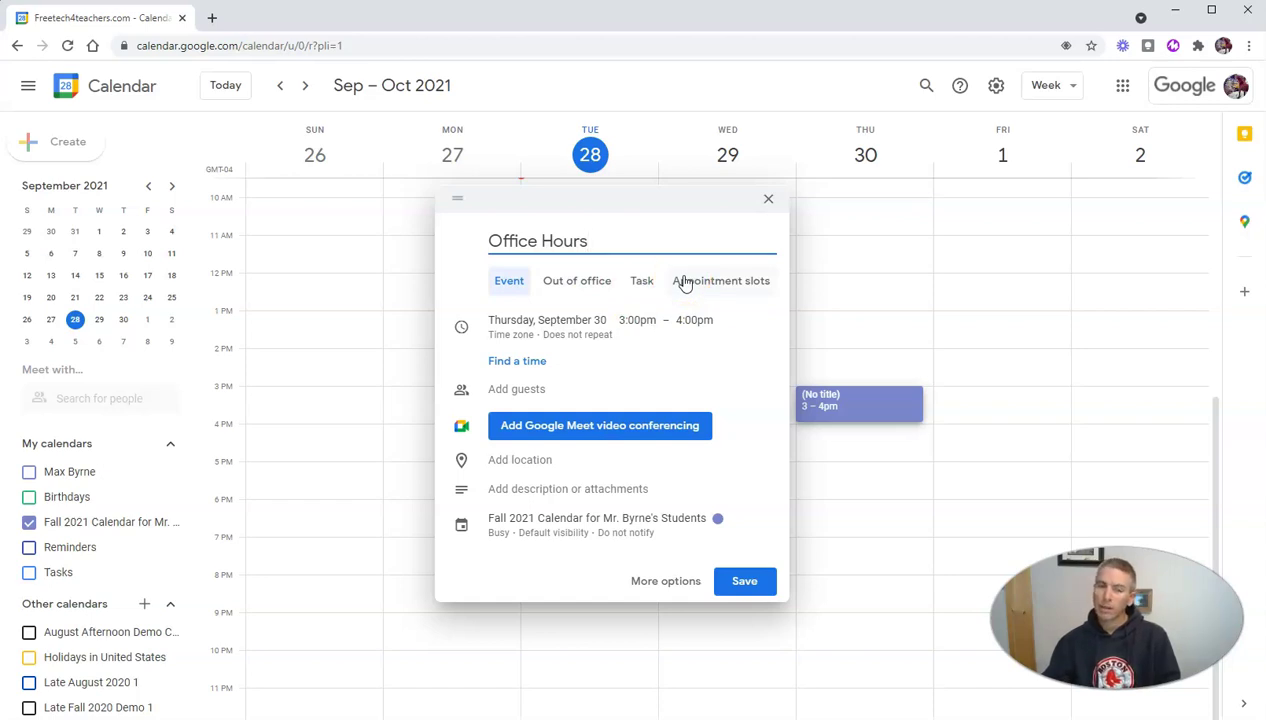
left_click(692, 285)
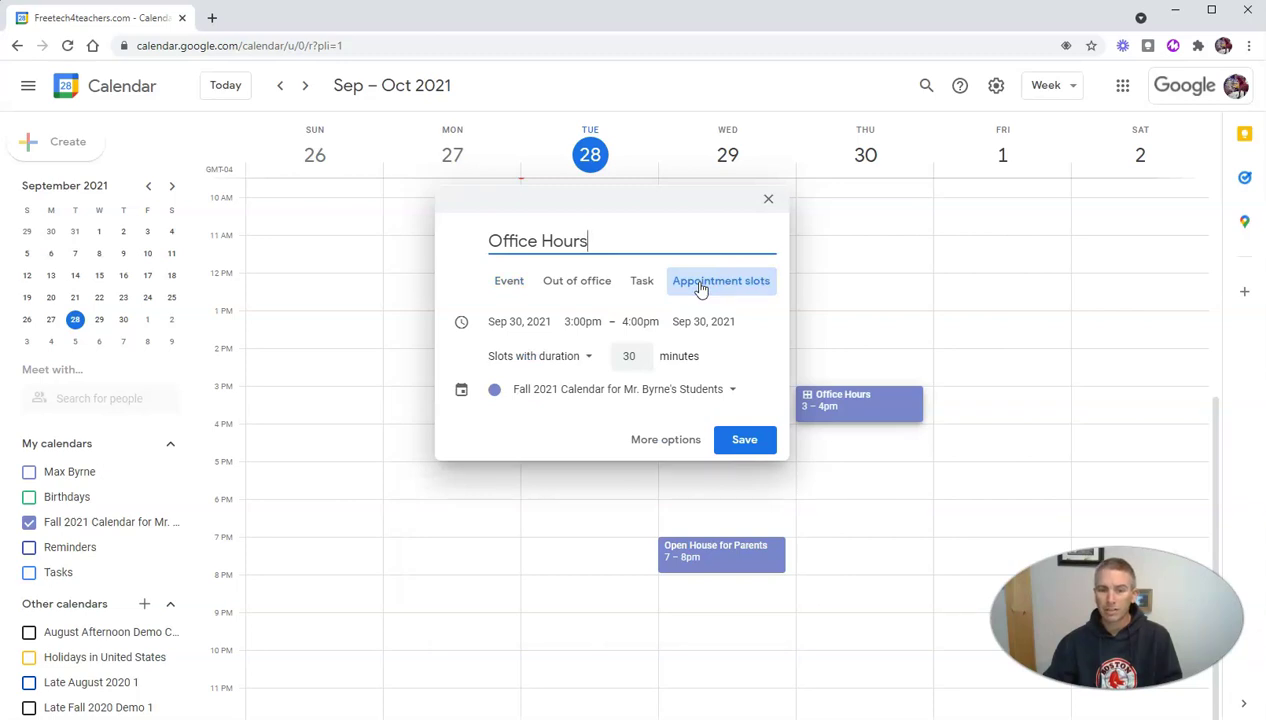
double_click(636, 358)
key("BackSpace")
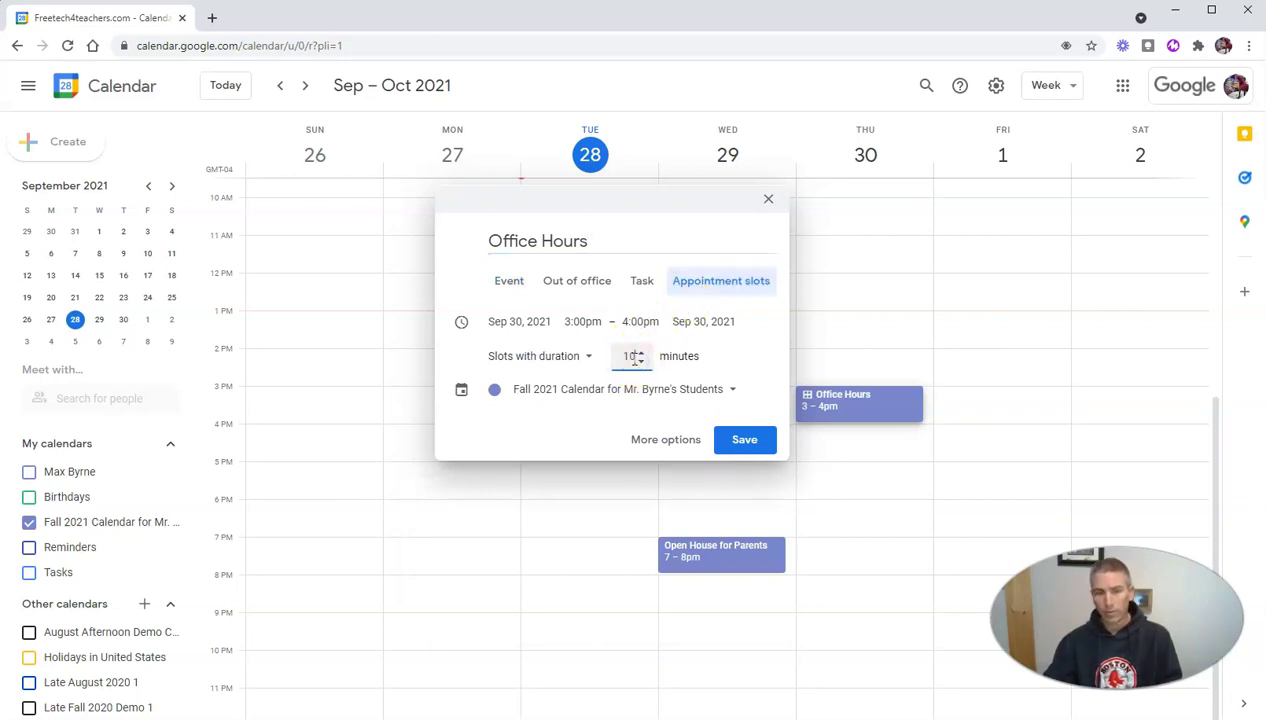
left_click(755, 452)
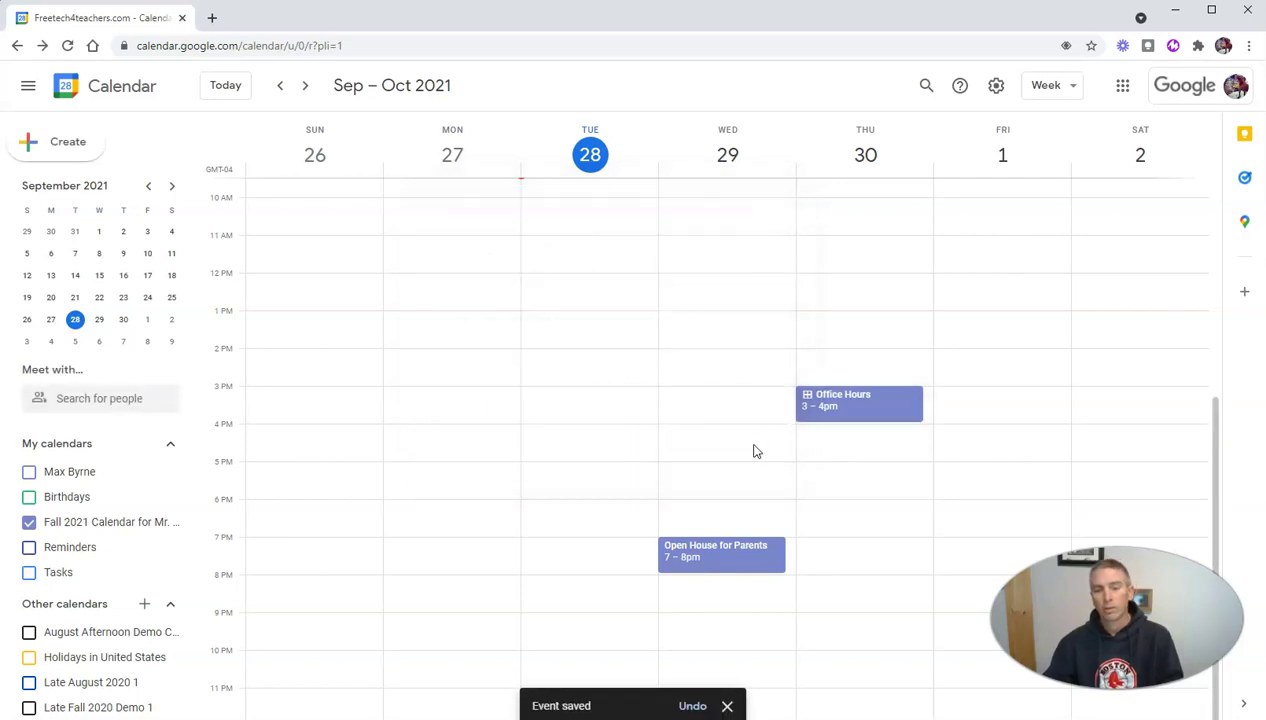
- Open the calendar's appointment page from the Office Hours event and select the page's web address
left_click(850, 398)
left_click(576, 422)
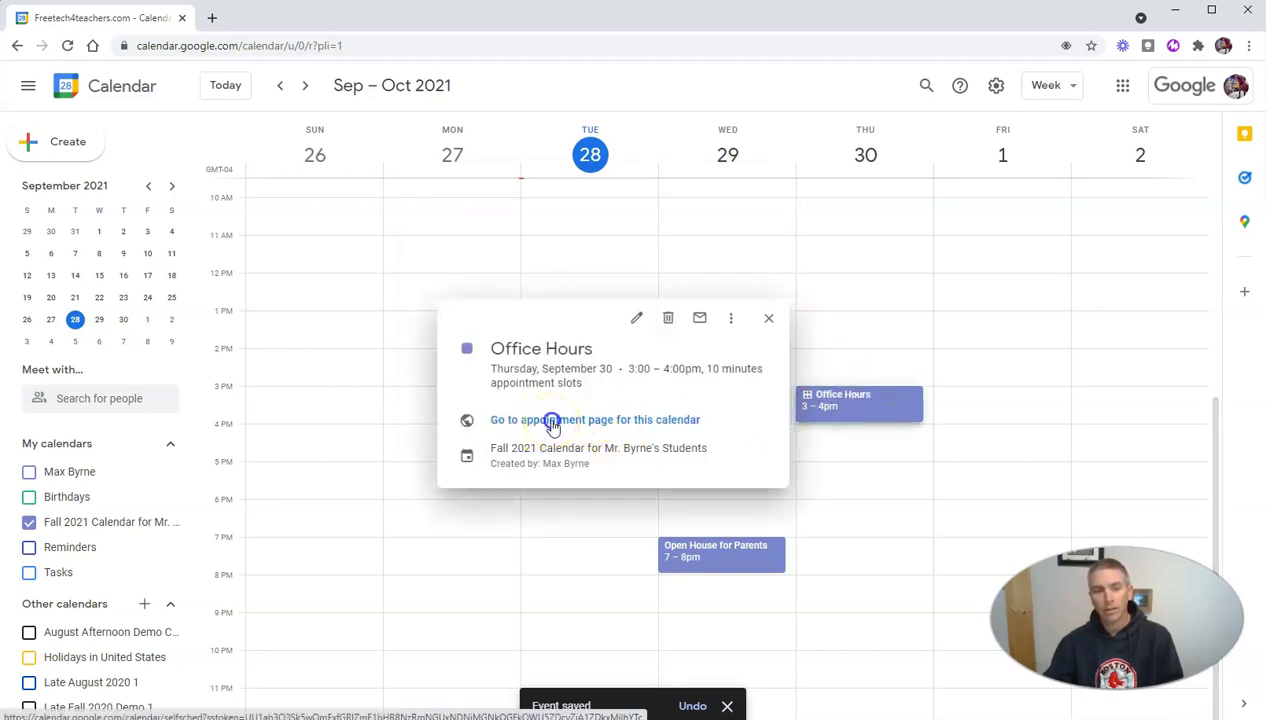
left_click(552, 422)
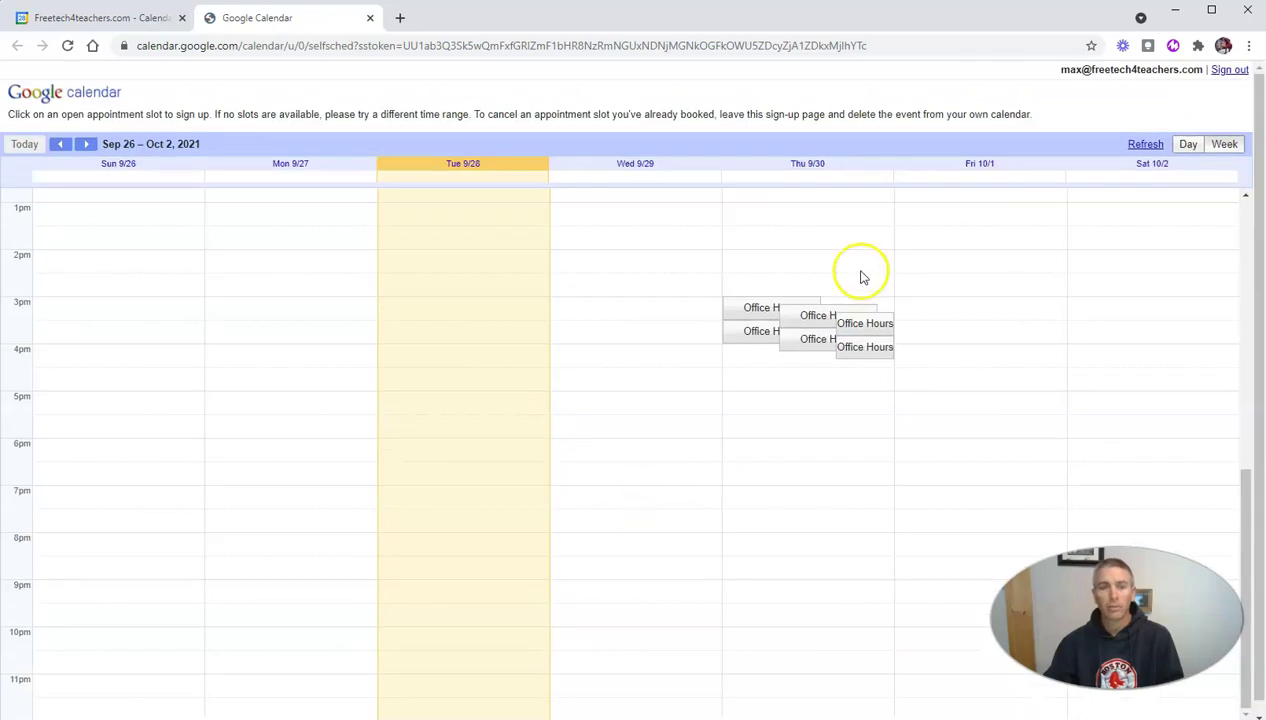
left_click(499, 45)
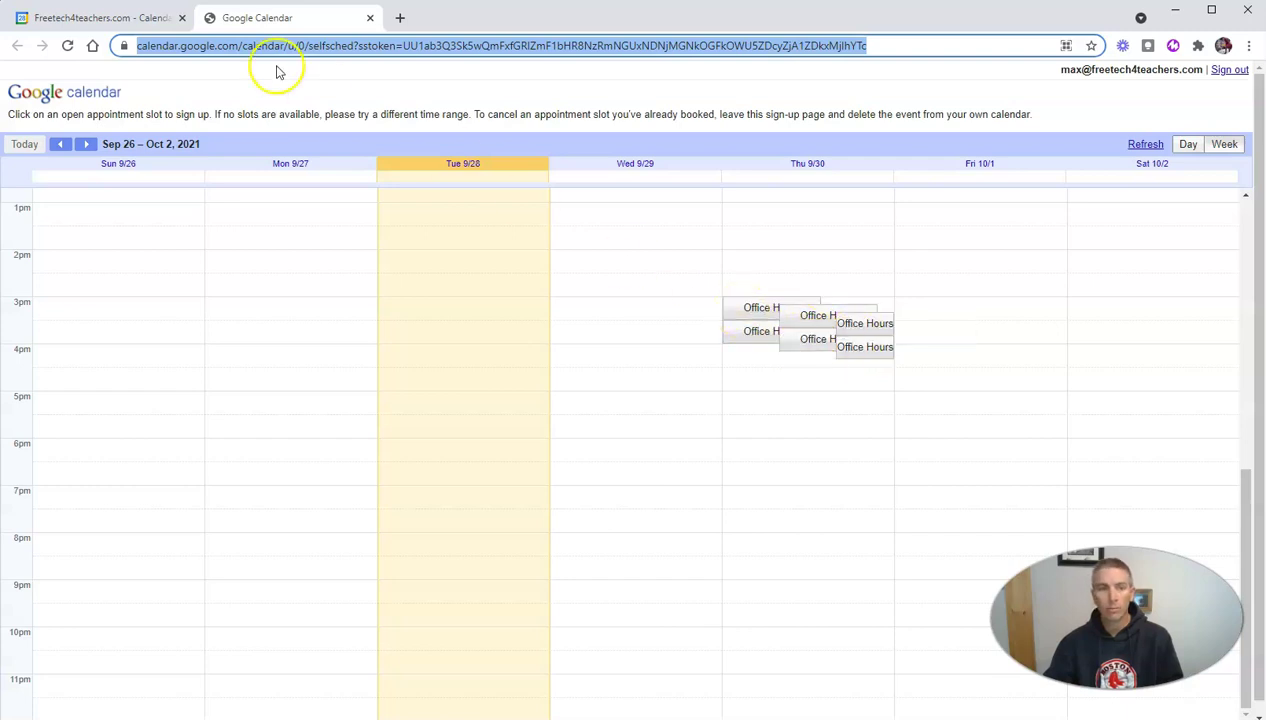
- Return to the main calendar, set the Office Hours slots to repeat Weekly on Thursday, and save the event
left_click(110, 18)
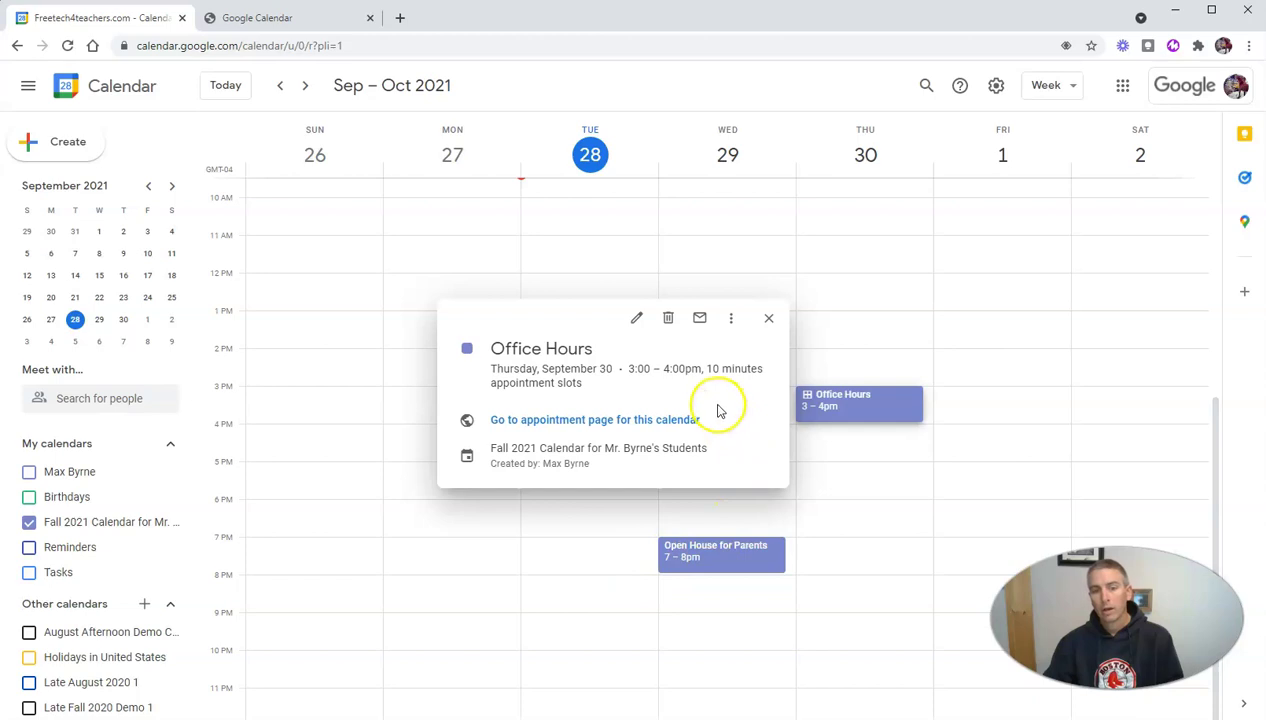
left_click(637, 322)
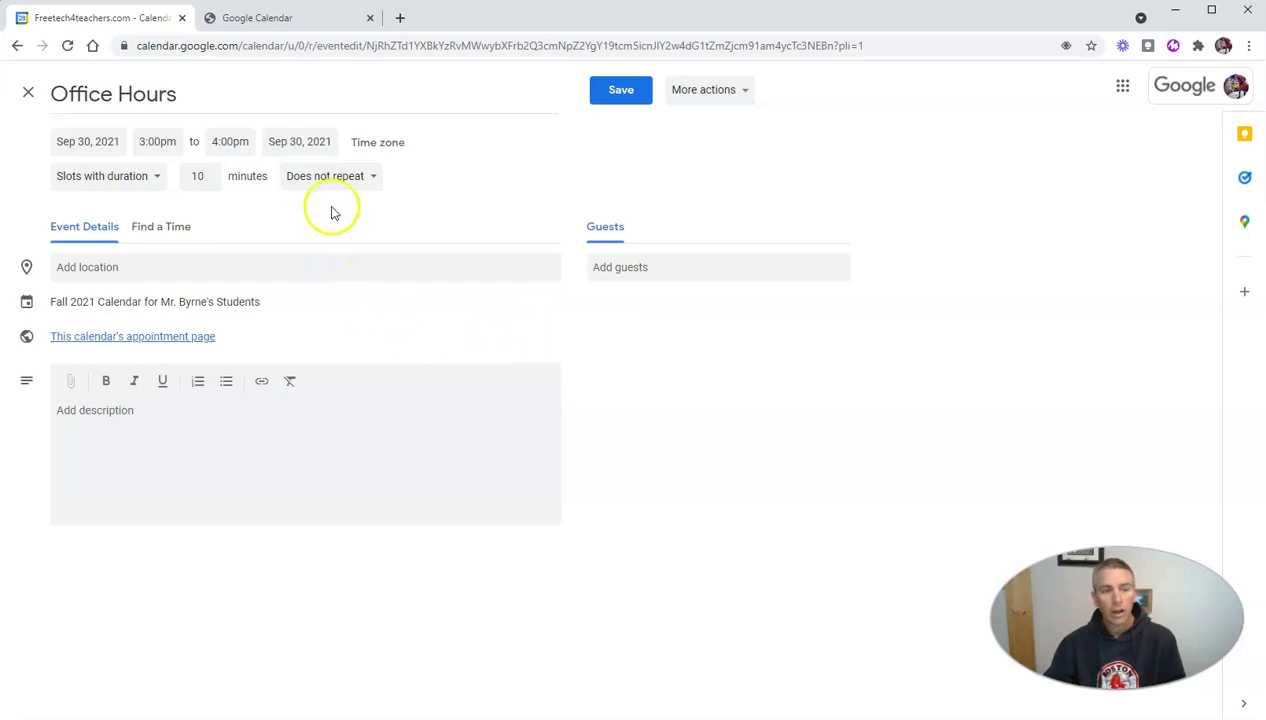
left_click(356, 180)
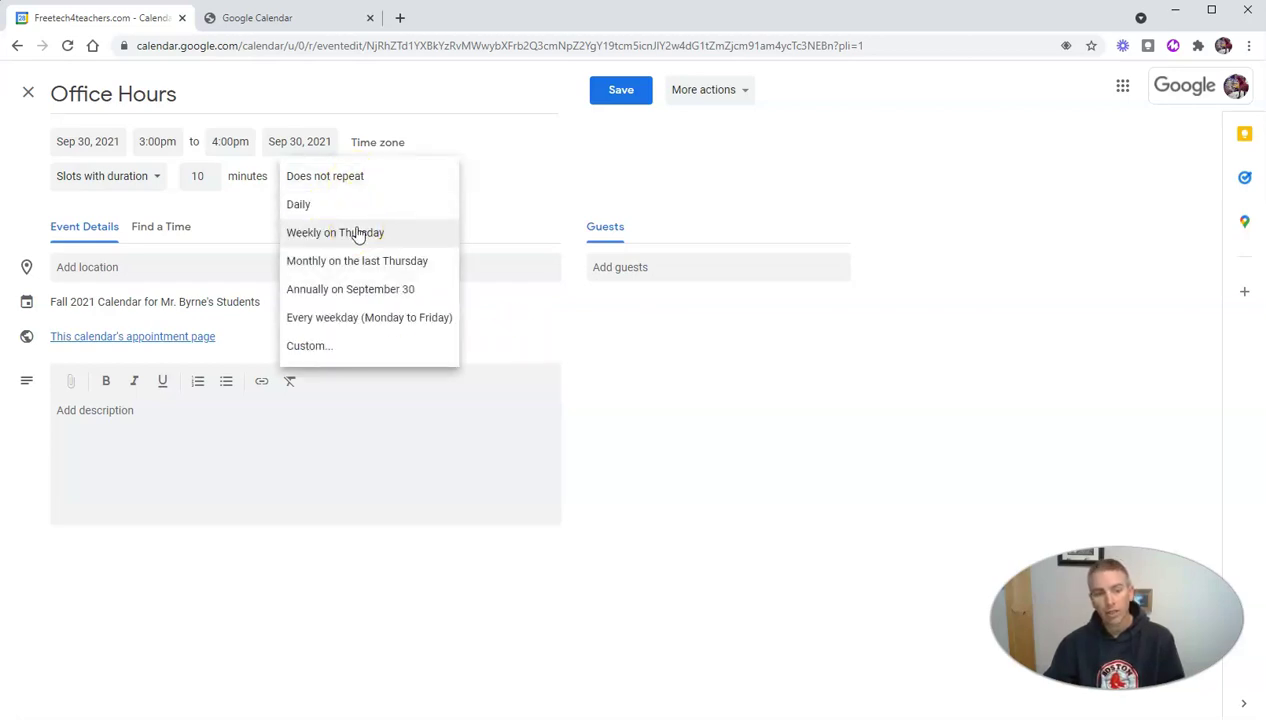
left_click(358, 233)
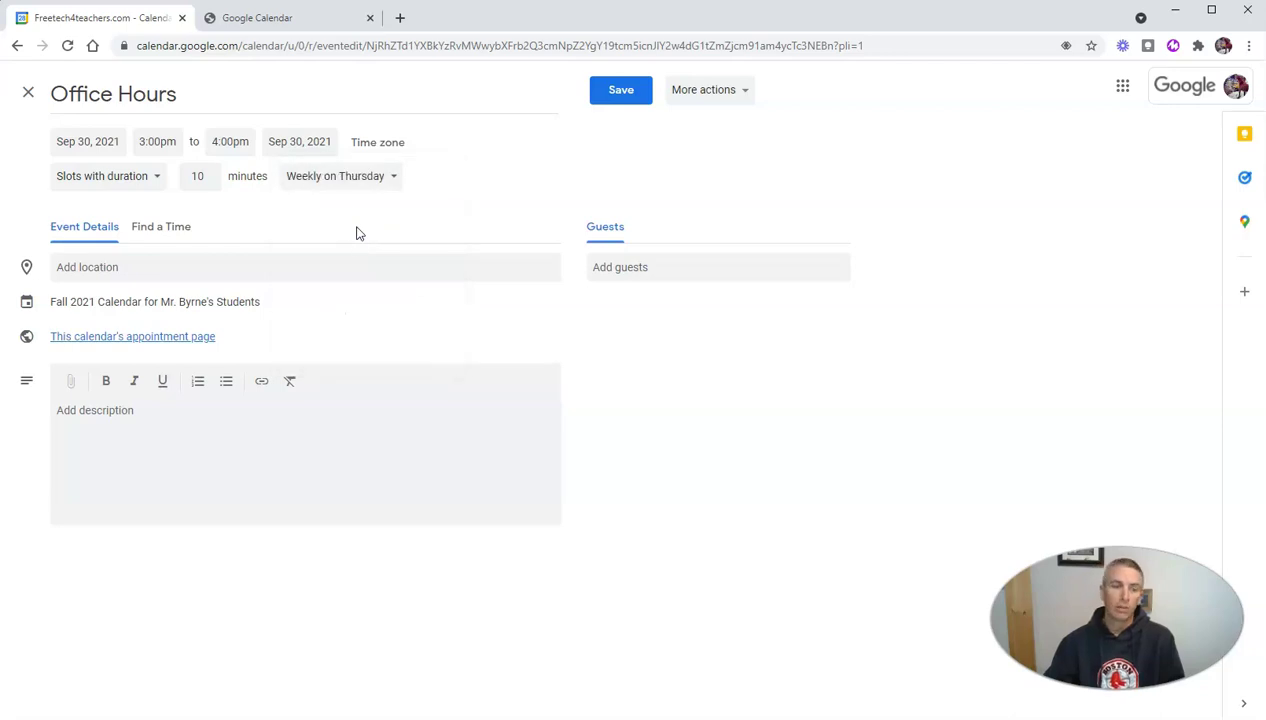
left_click(620, 96)
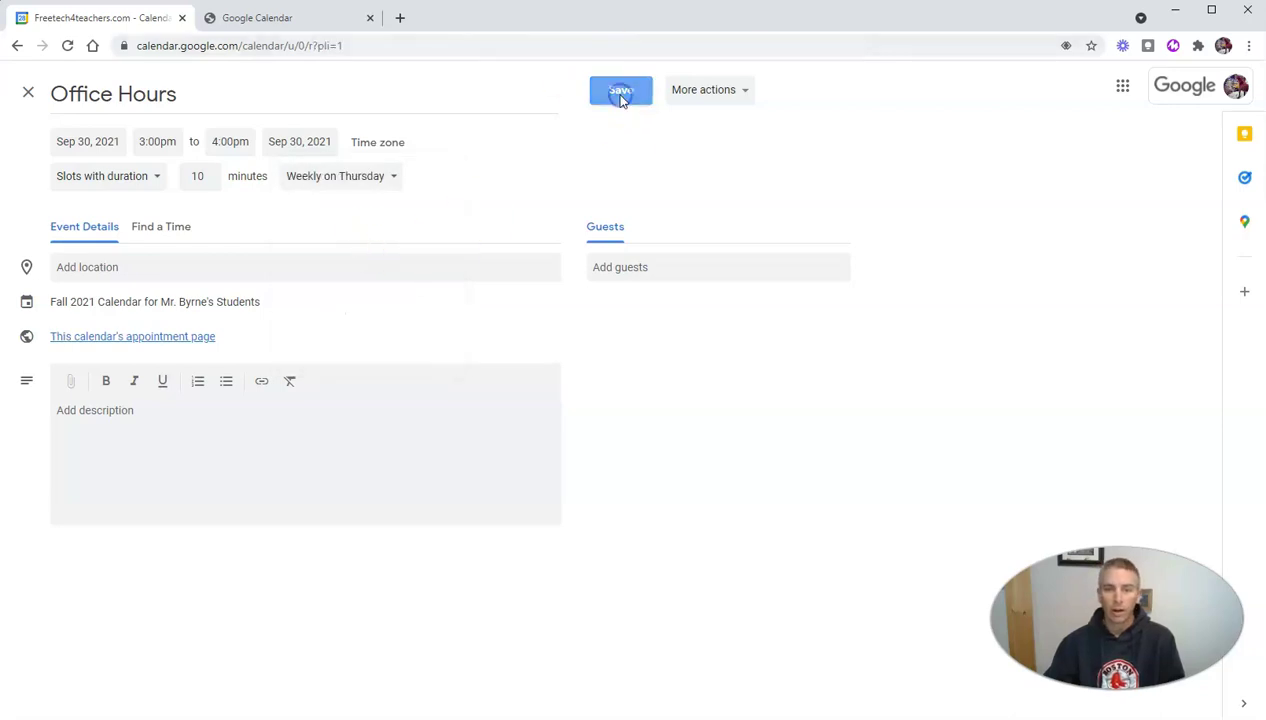
- Reload the appointment page, check the Office Hours slots week by week through mid-November, and return to the main calendar
left_click(270, 17)
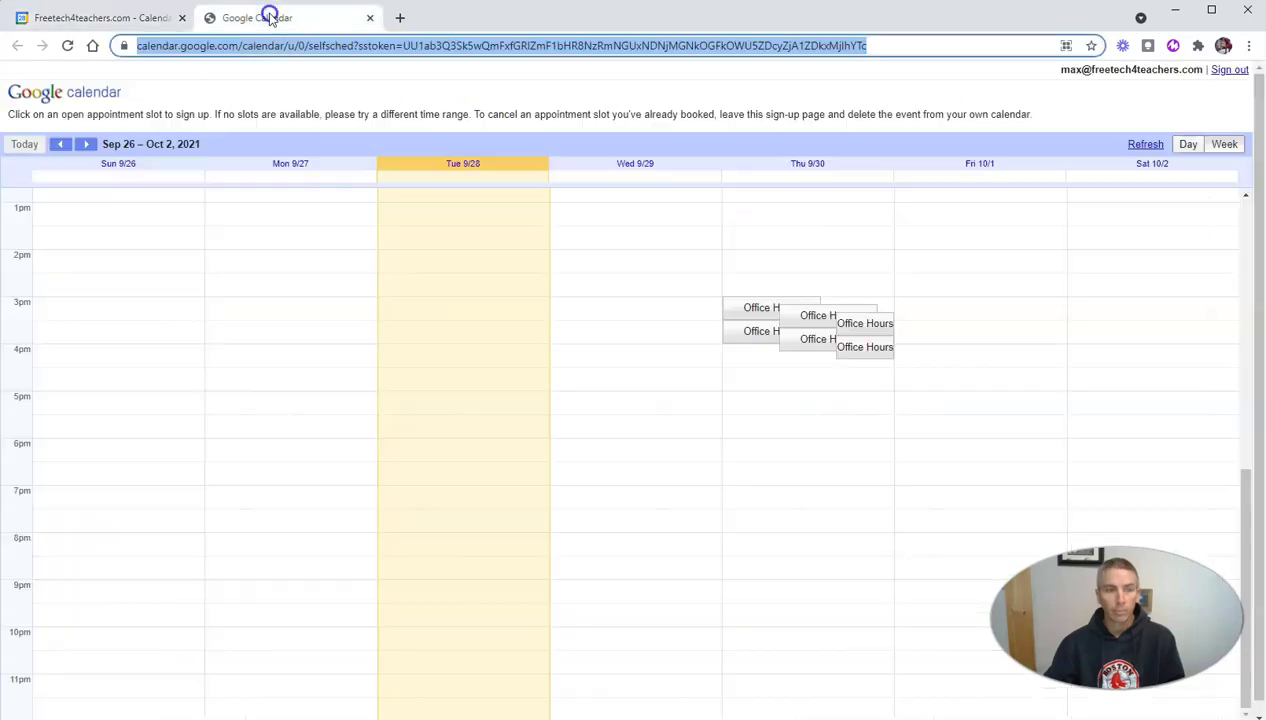
left_click(69, 46)
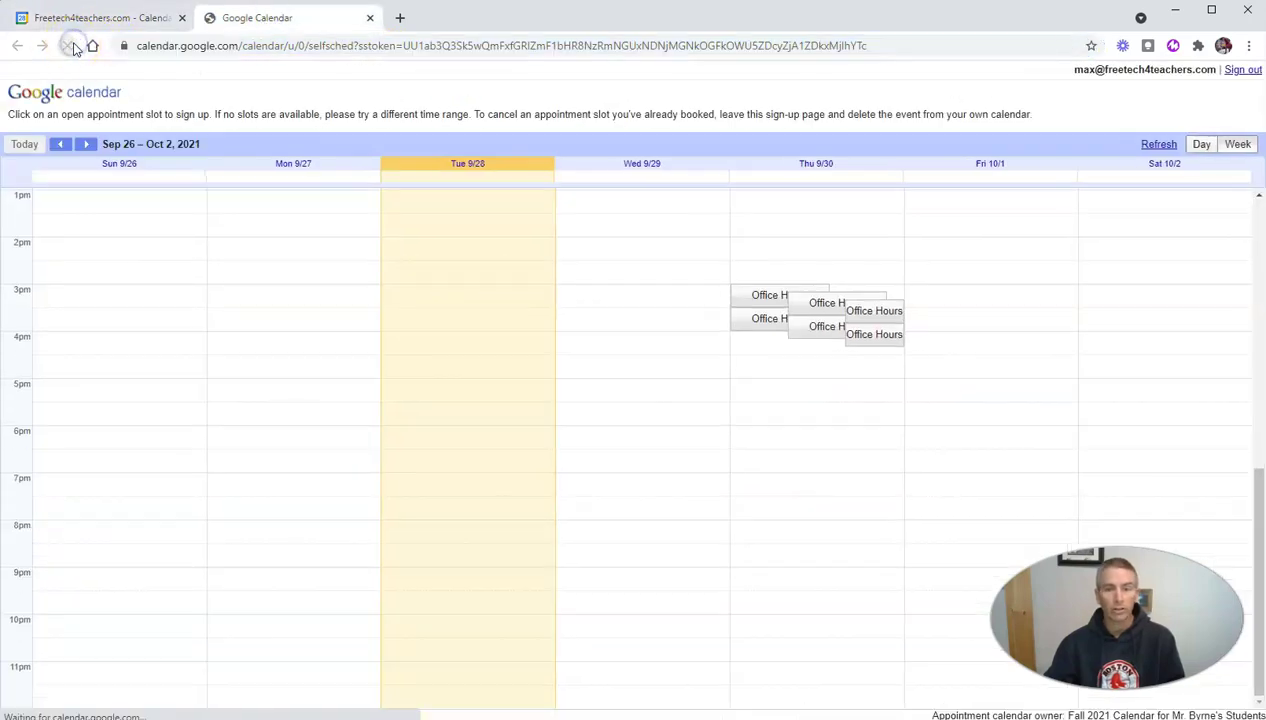
left_click(89, 146)
left_click(89, 146)
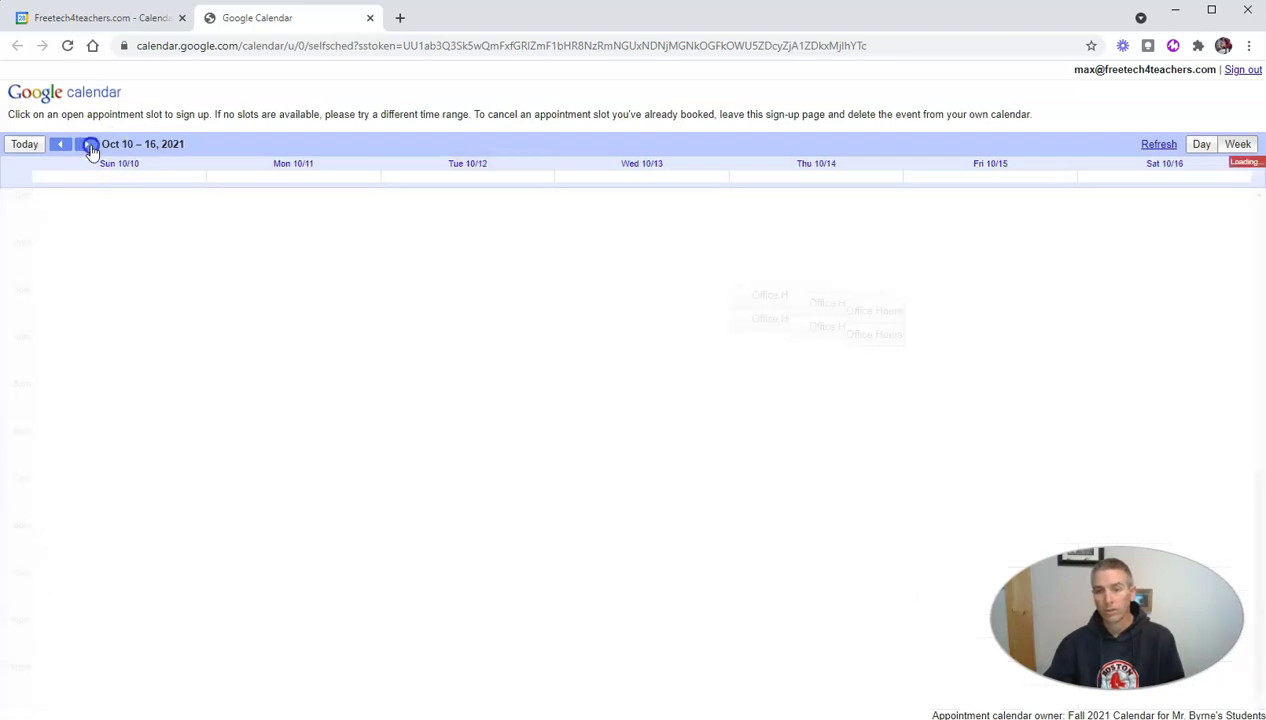
left_click(89, 146)
left_click(89, 146)
left_click(89, 146)
left_click(89, 146)
left_click(89, 146)
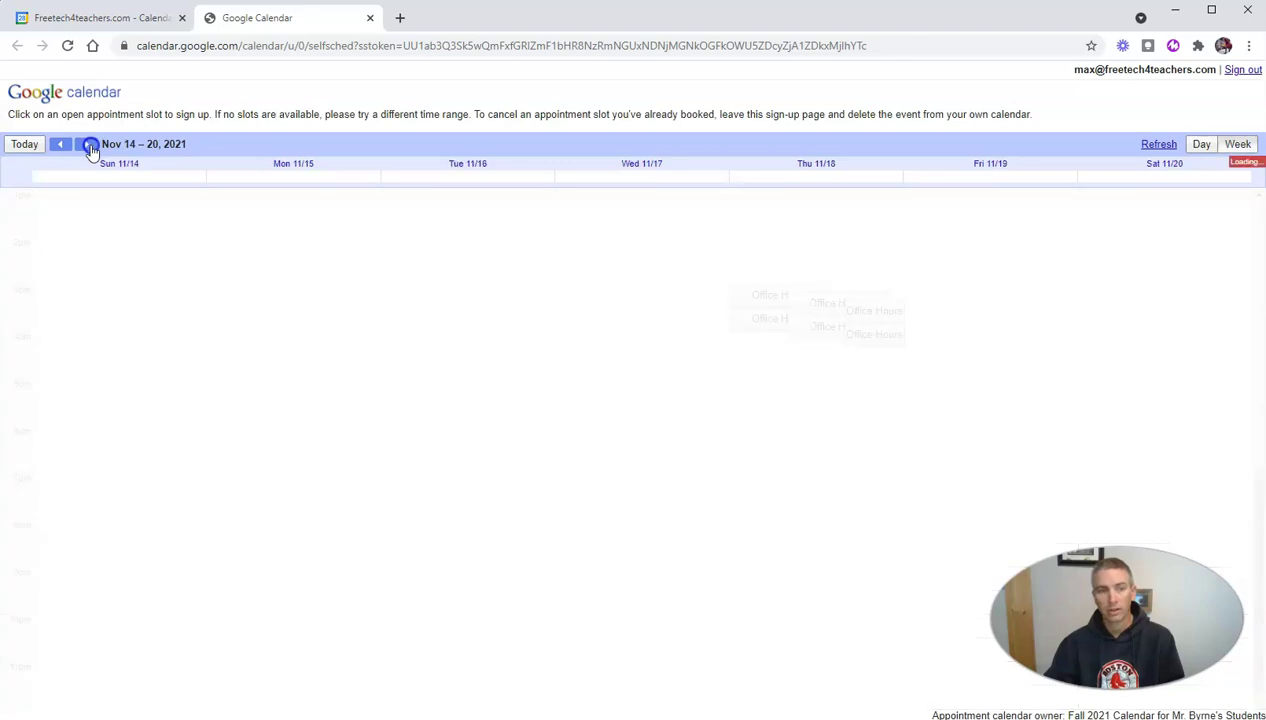
left_click(100, 20)
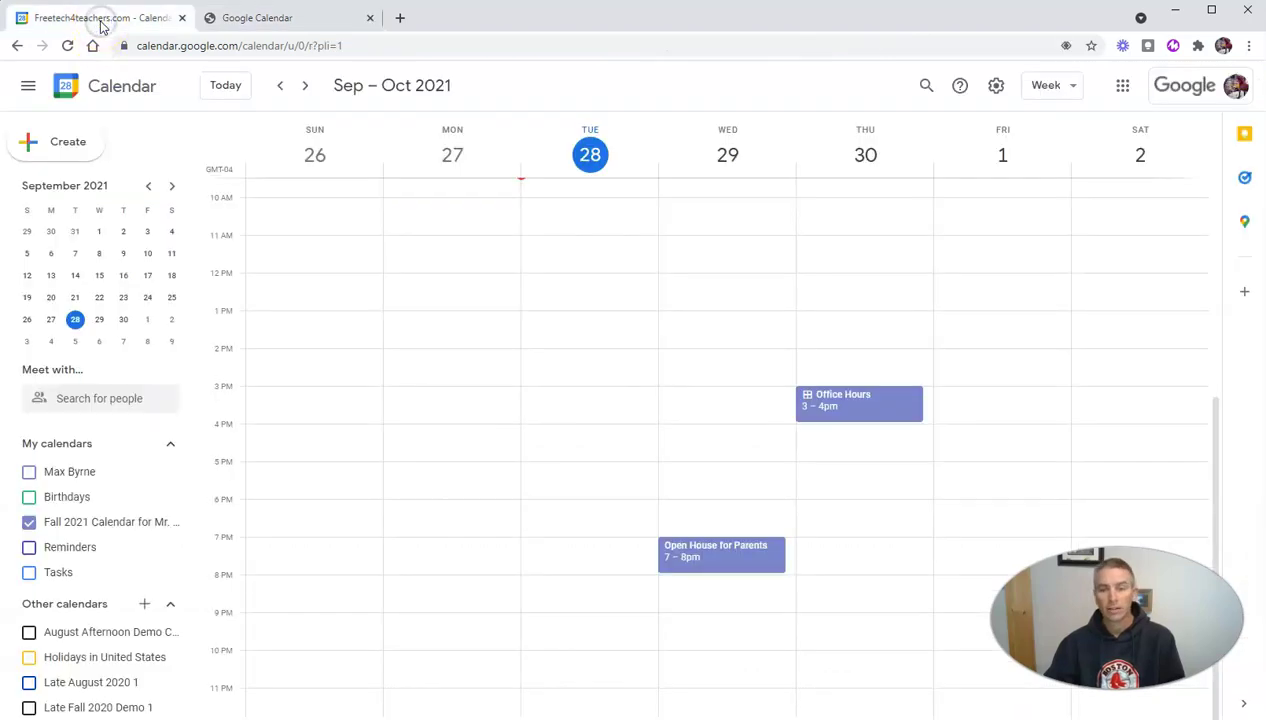
left_click(882, 418)
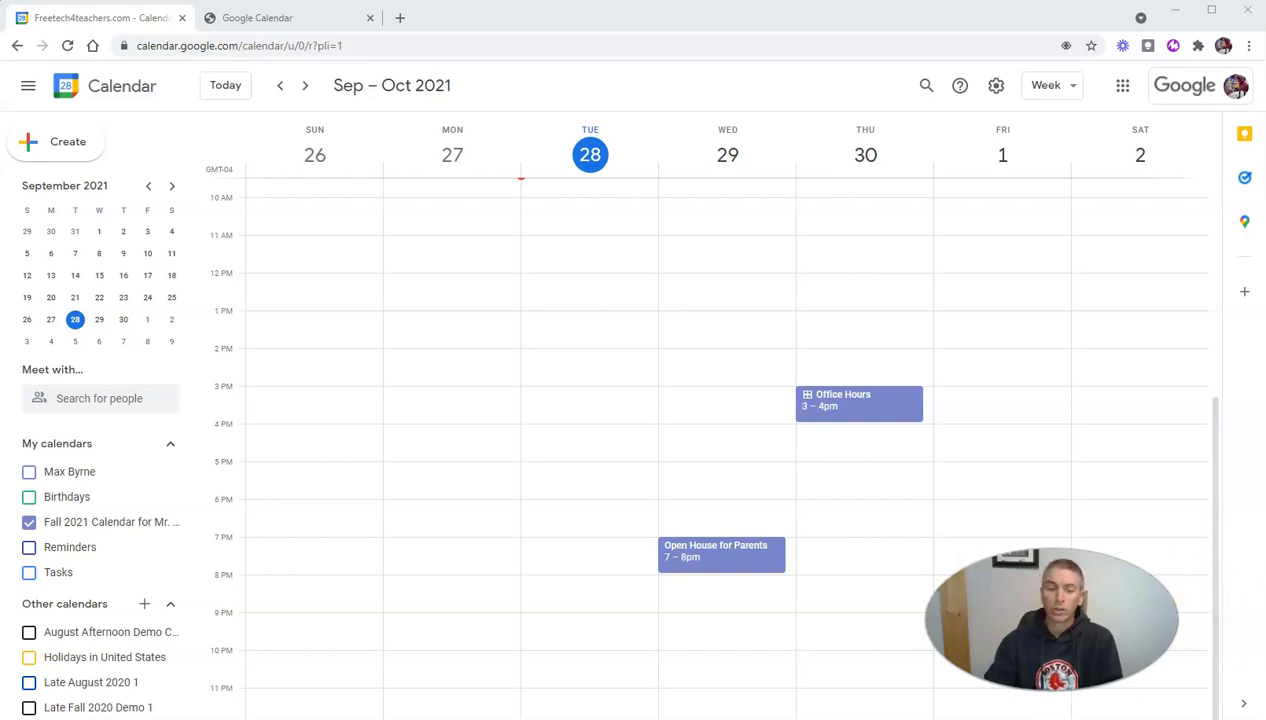
- Add a task titled "Take out the trash" to the task list, dated September 30, 2021, and open its time choices
left_click(1245, 180)
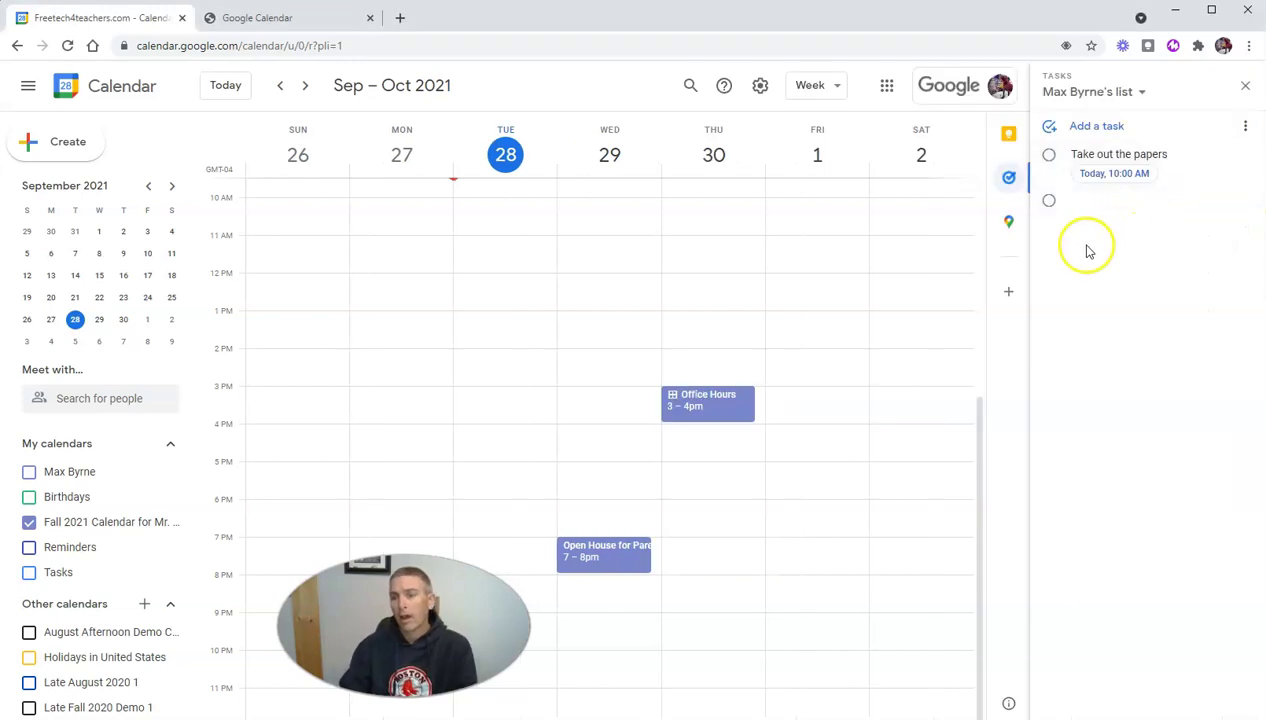
left_click(1090, 127)
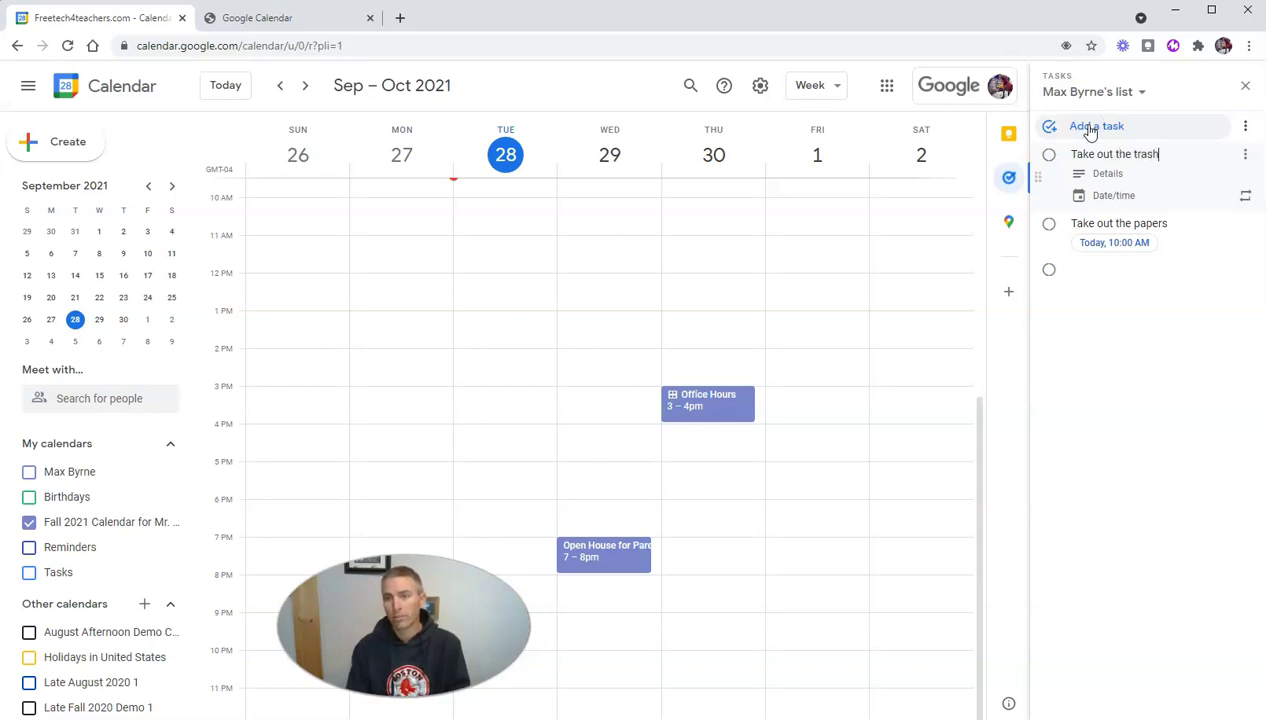
left_click(1104, 204)
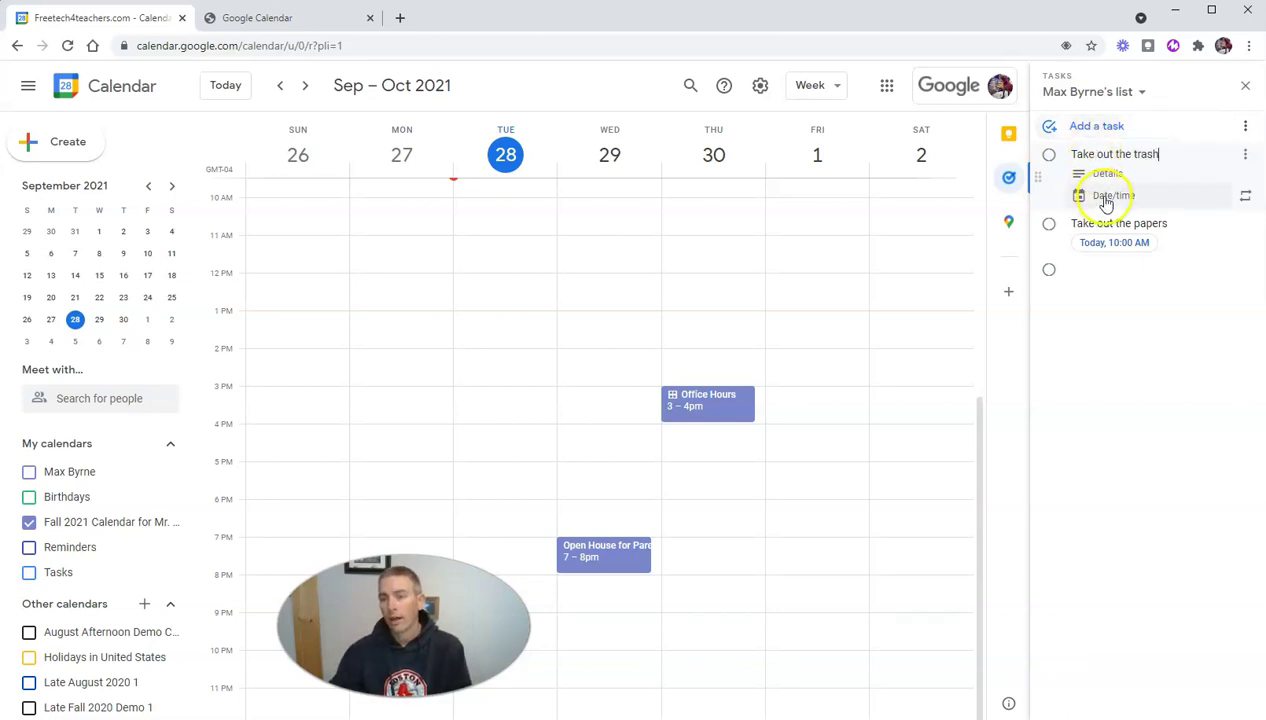
left_click(1106, 202)
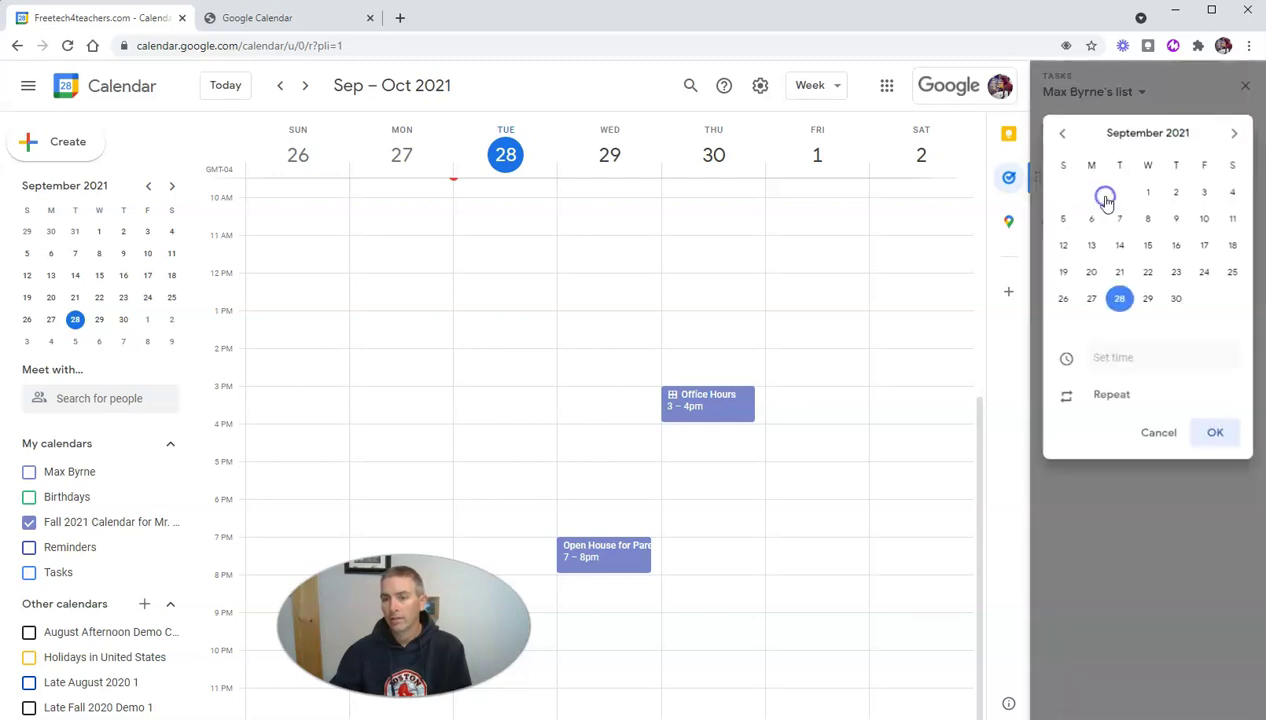
left_click(1176, 301)
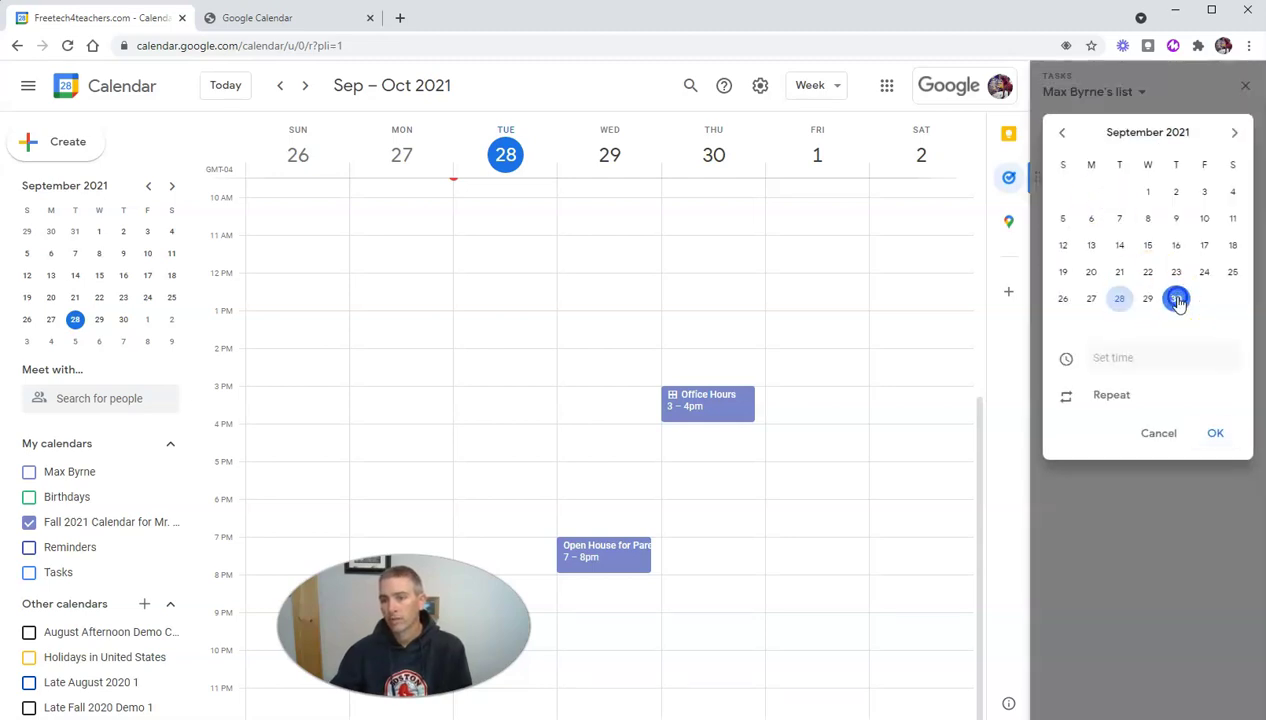
left_click(1126, 359)
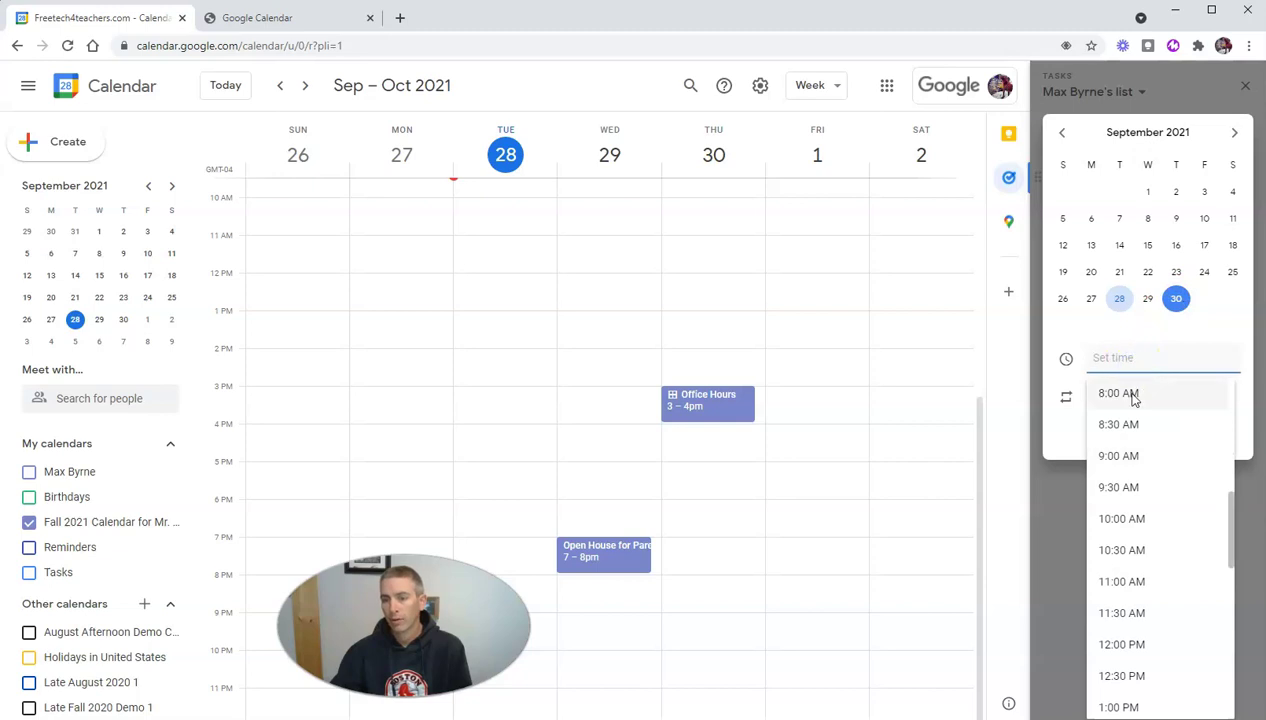
scroll(1140, 620, "down", 1)
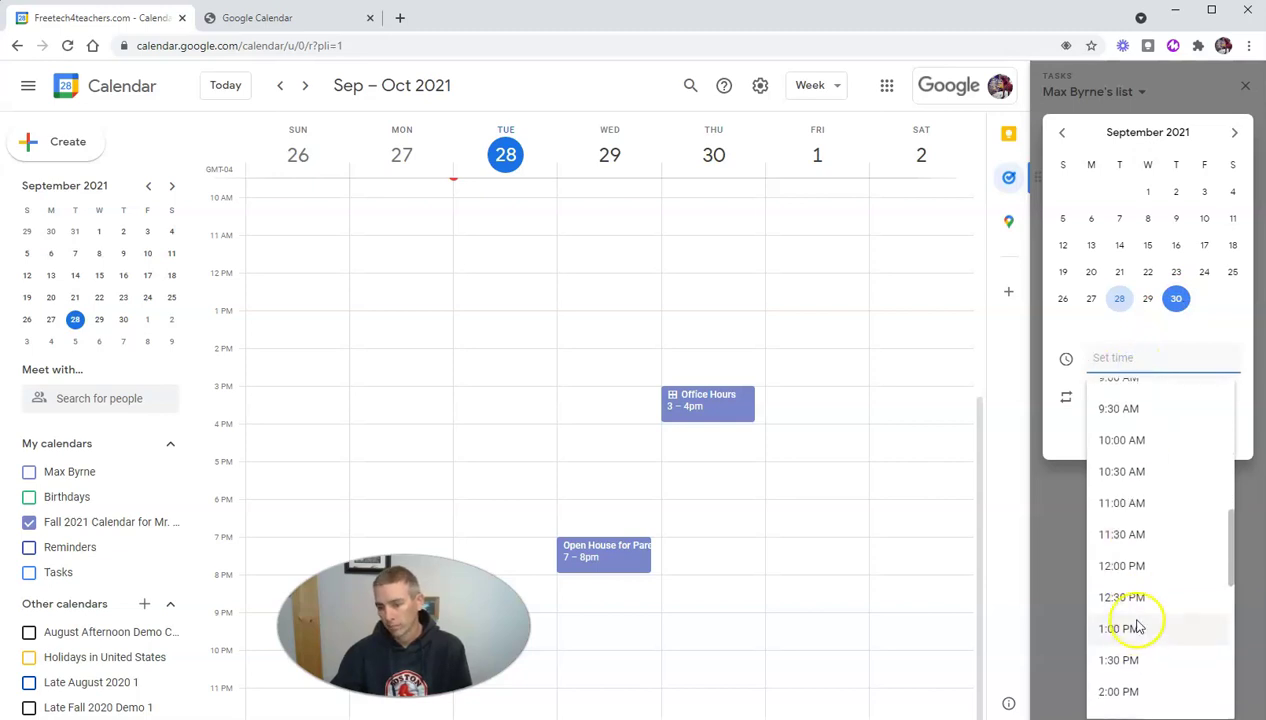